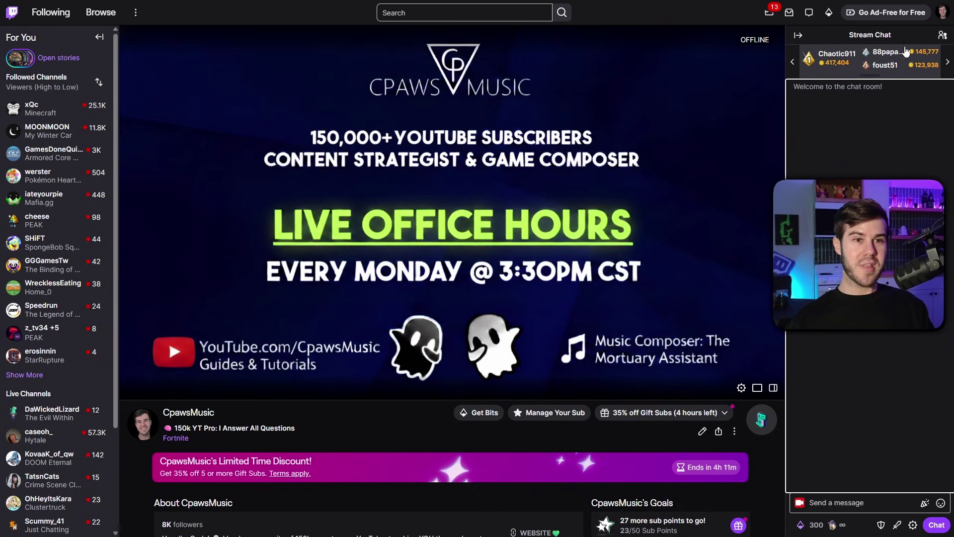
Go from the account menu to the Creator Dashboard's Alerts page, which lists 'Hype Trains + Celebs'
left_click(942, 15)
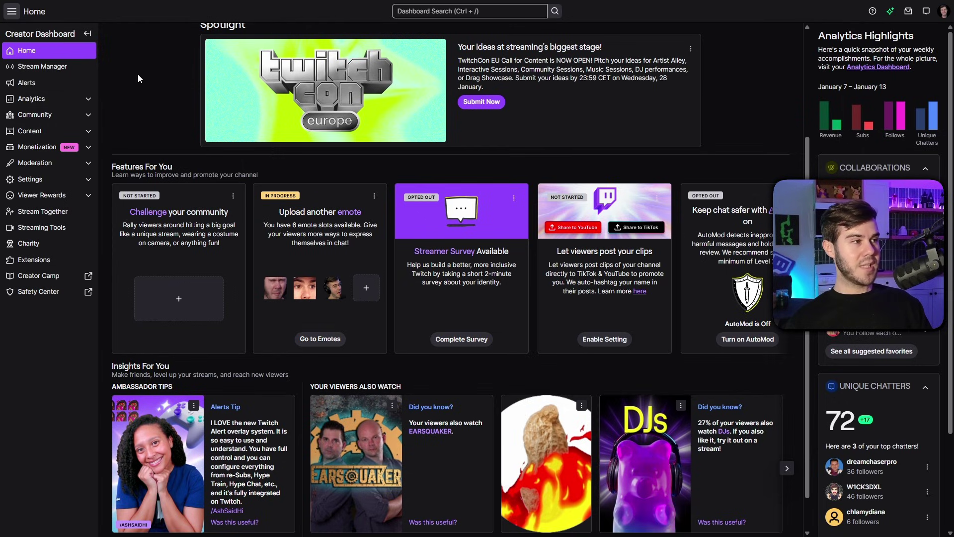
left_click(50, 87)
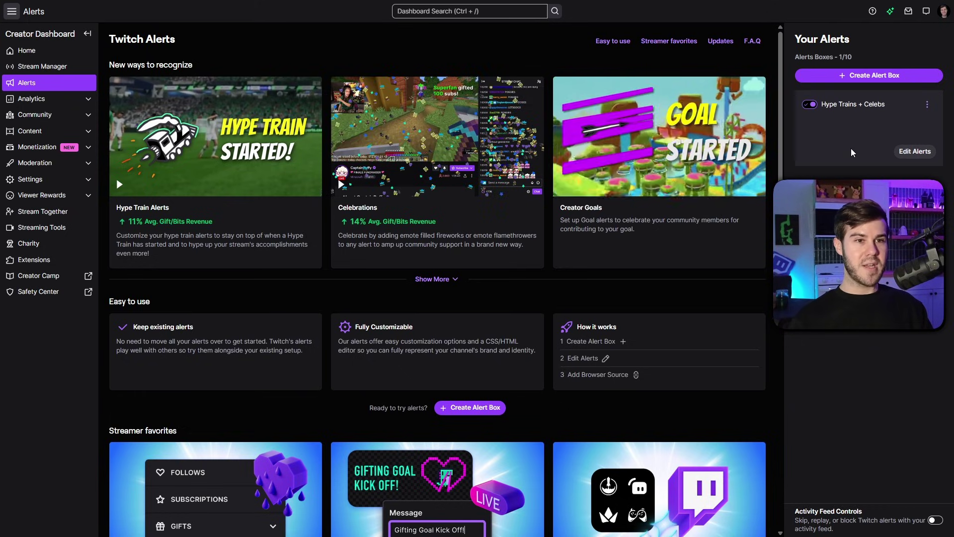
Create a new alert box, opening the 'Alerts Box 2' editor with its 16 variants
left_click(875, 75)
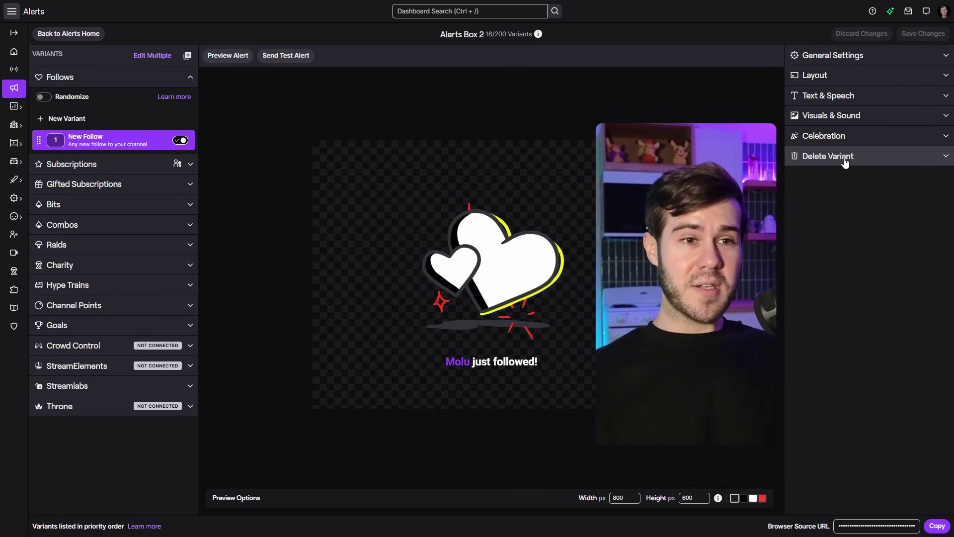
Expand the New Follow variant's General Settings and review its alert condition options
left_click(848, 58)
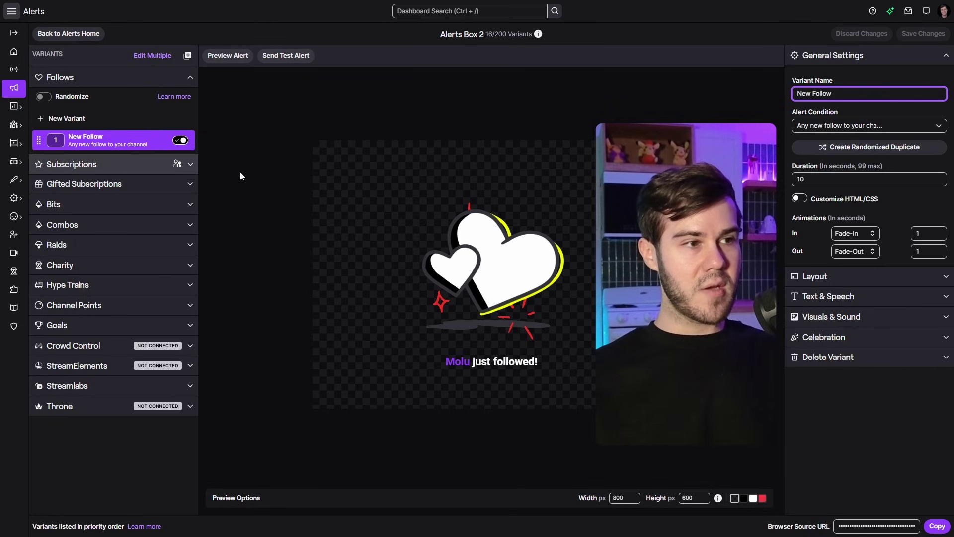
left_click(844, 128)
left_click(844, 127)
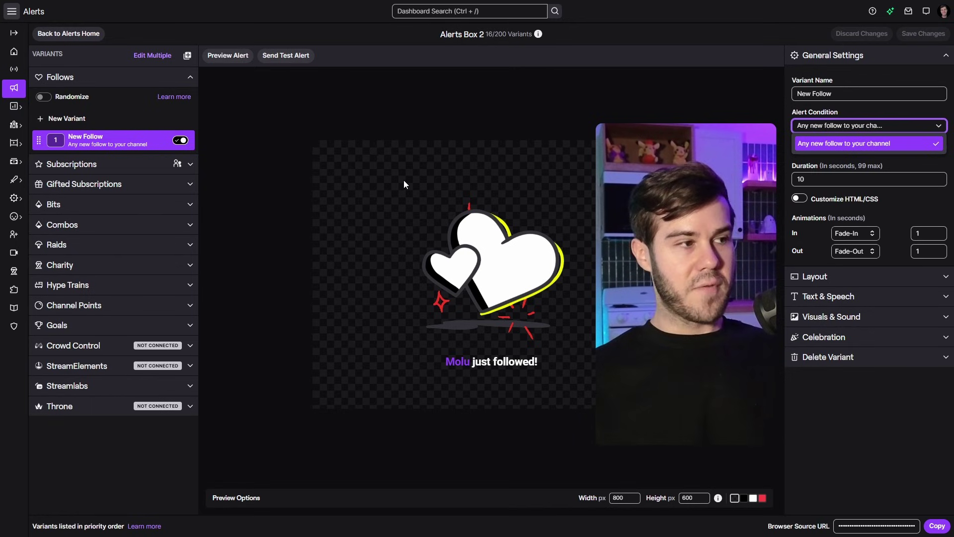
Compare the Bits Cheering of Any Amount condition, then return to New Follow unchanged
left_click(189, 205)
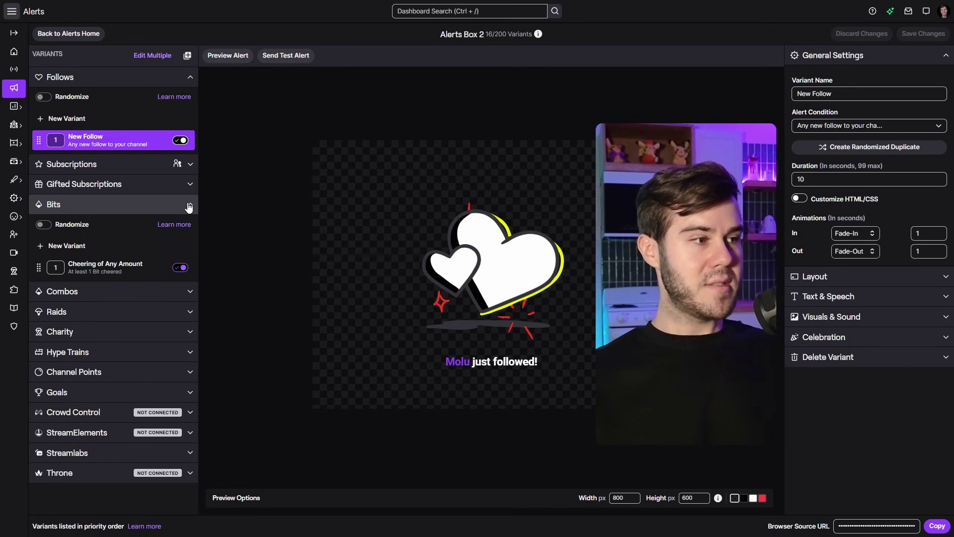
left_click(124, 264)
left_click(825, 157)
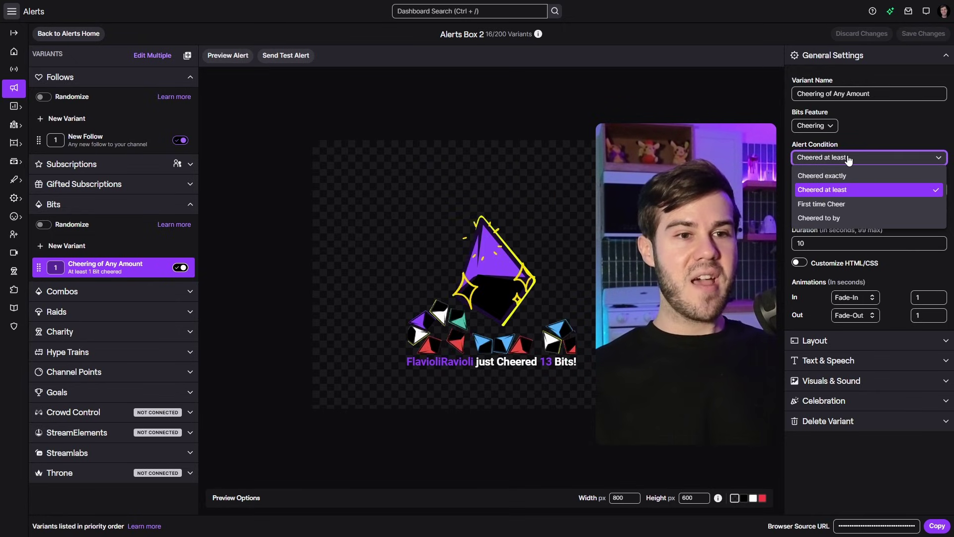
left_click(846, 158)
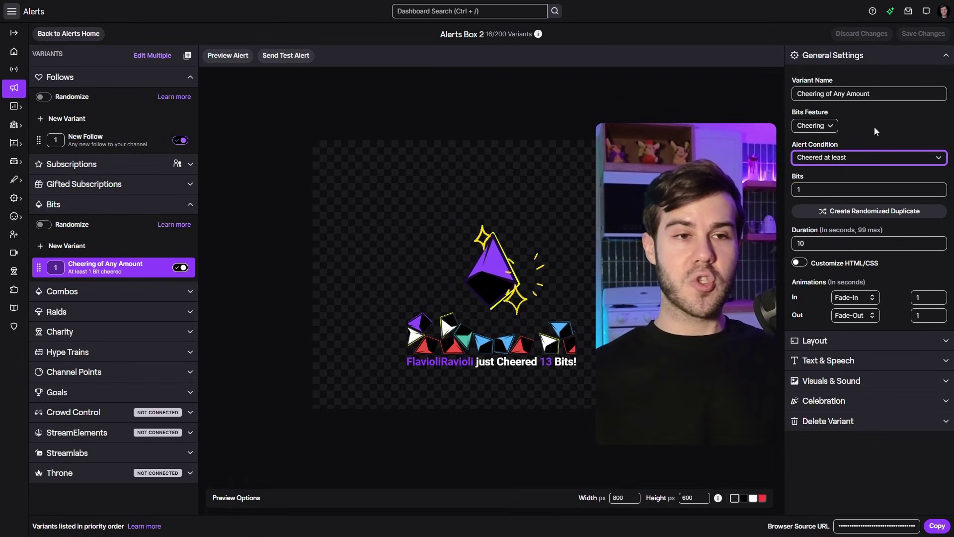
left_click(112, 204)
left_click(115, 140)
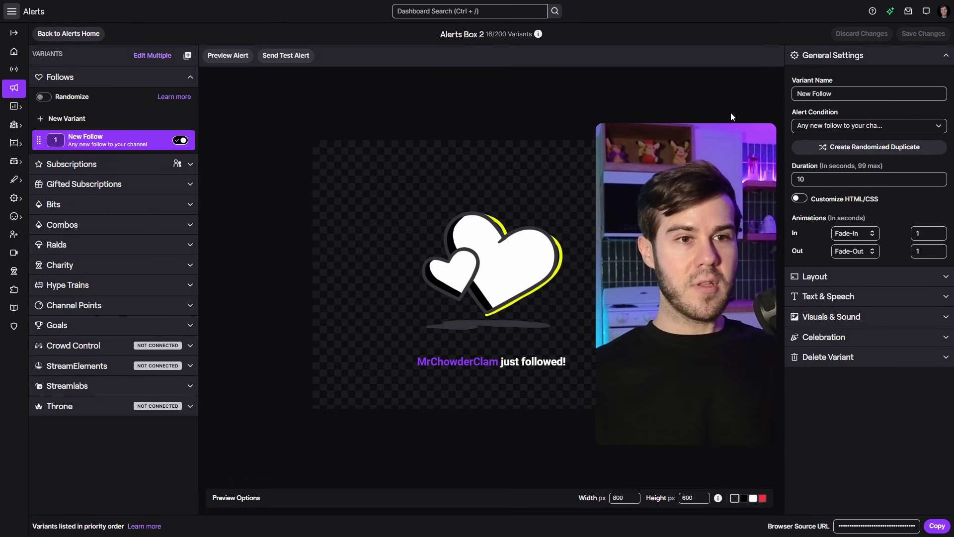
left_click(840, 127)
left_click(824, 130)
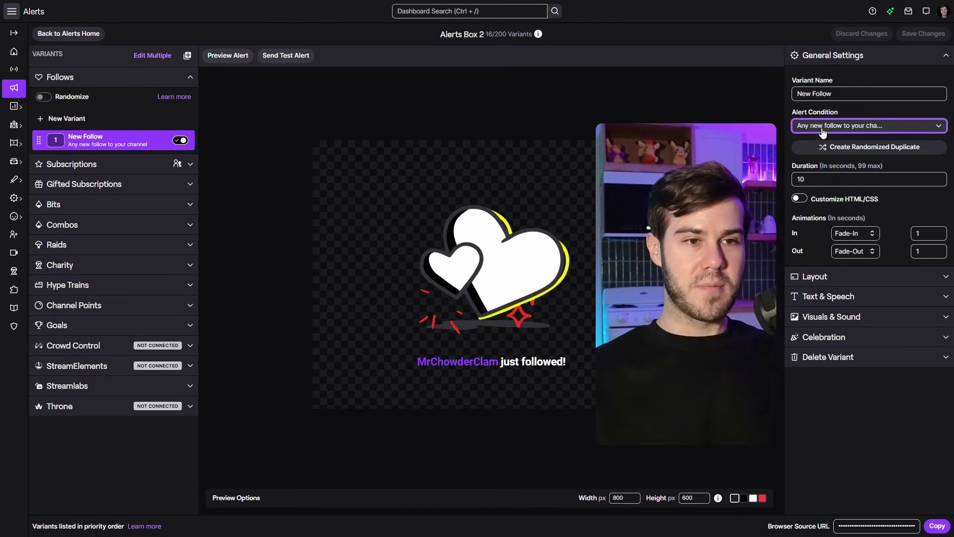
Keep Fade-In as the entrance animation, save 2-second fade timings, and replay the follow preview
double_click(799, 179)
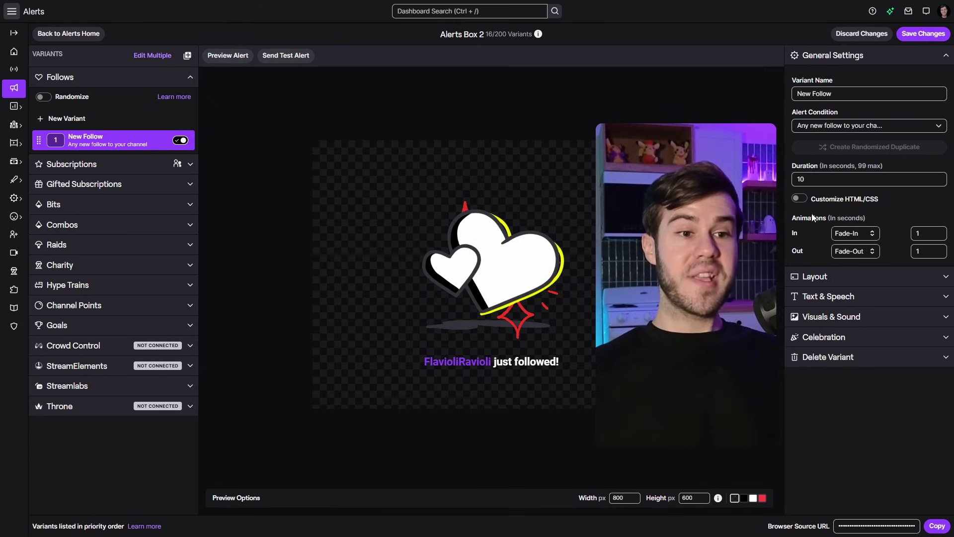
left_click_drag(674, 143, 705, 144)
left_click_drag(805, 219, 826, 220)
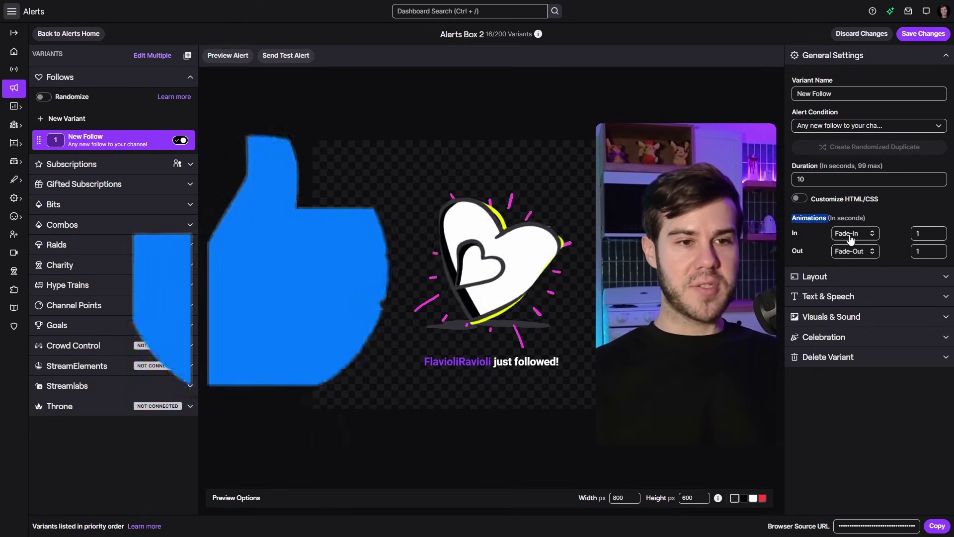
left_click(845, 235)
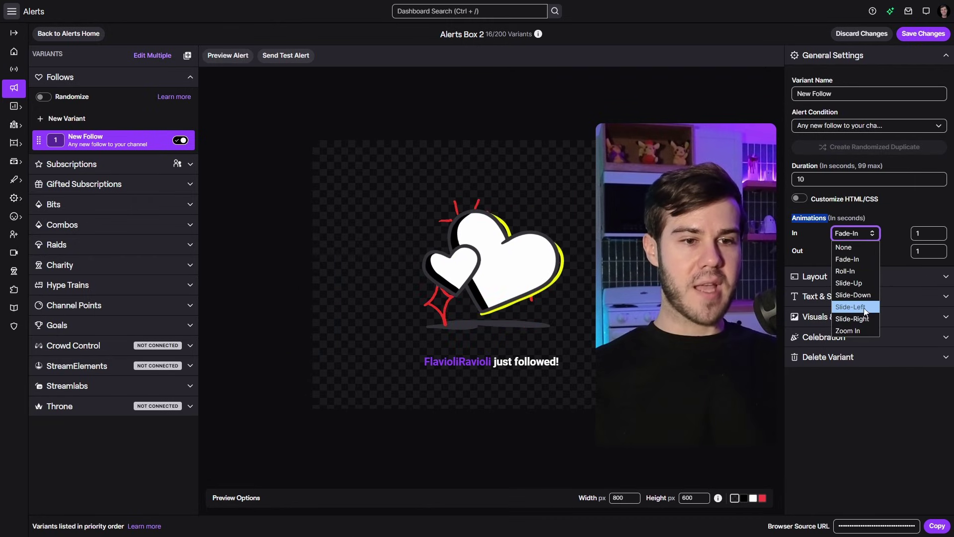
left_click(893, 228)
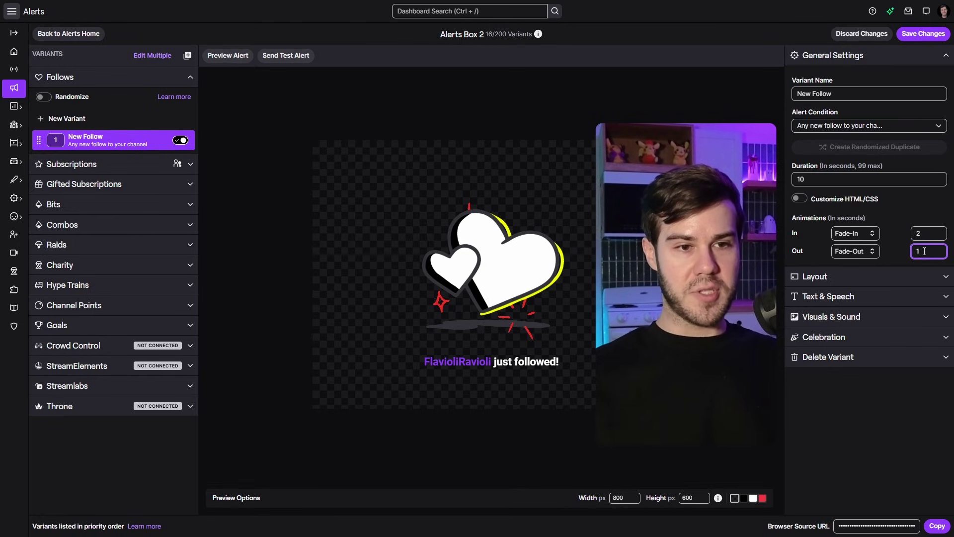
left_click(925, 33)
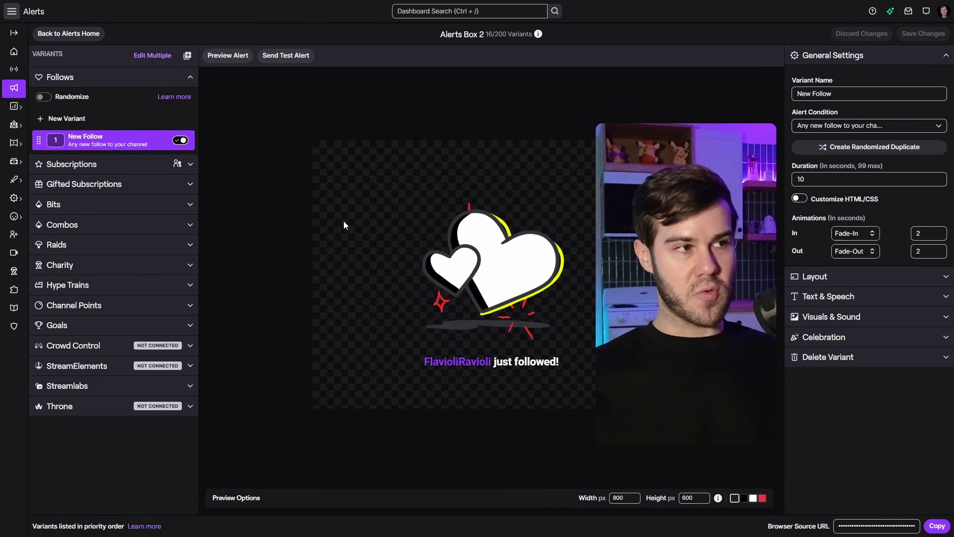
left_click(229, 56)
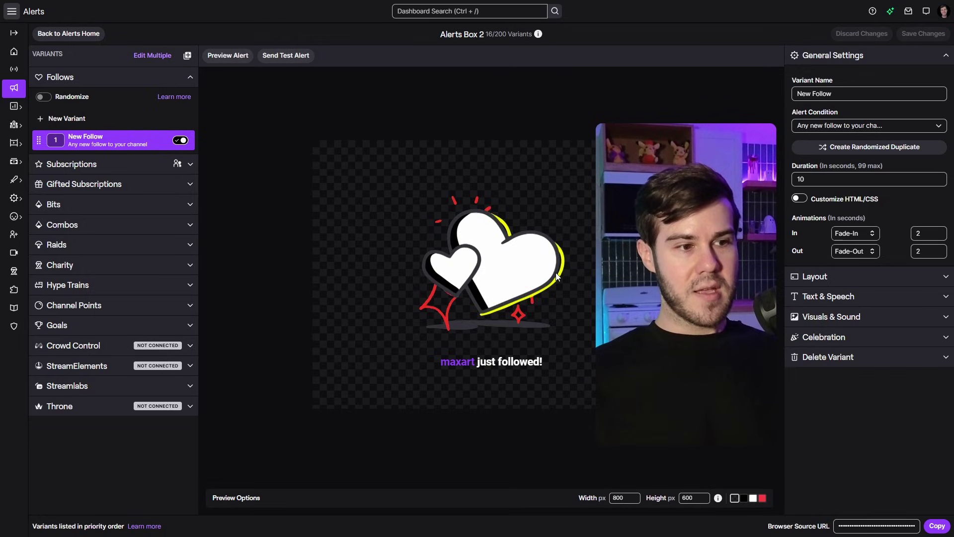
Set Fade-In and Fade-Out to 1 second and the duration to 5 seconds, then save
double_click(924, 233)
type("1")
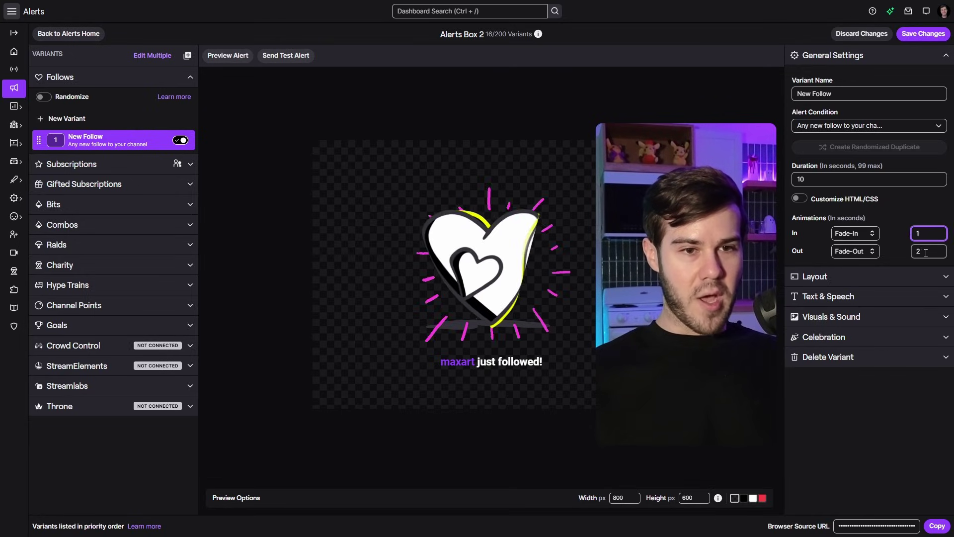
double_click(918, 251)
type("1")
double_click(794, 179)
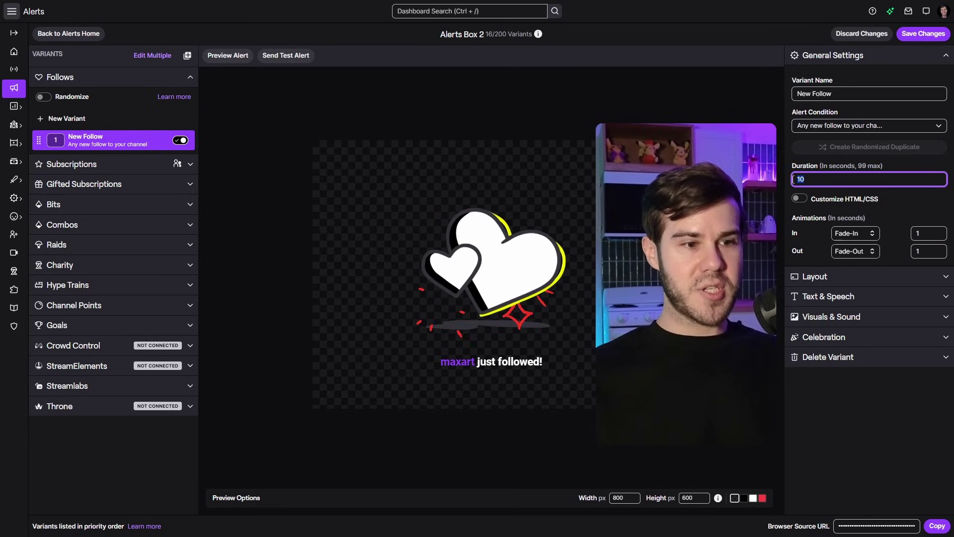
type("5")
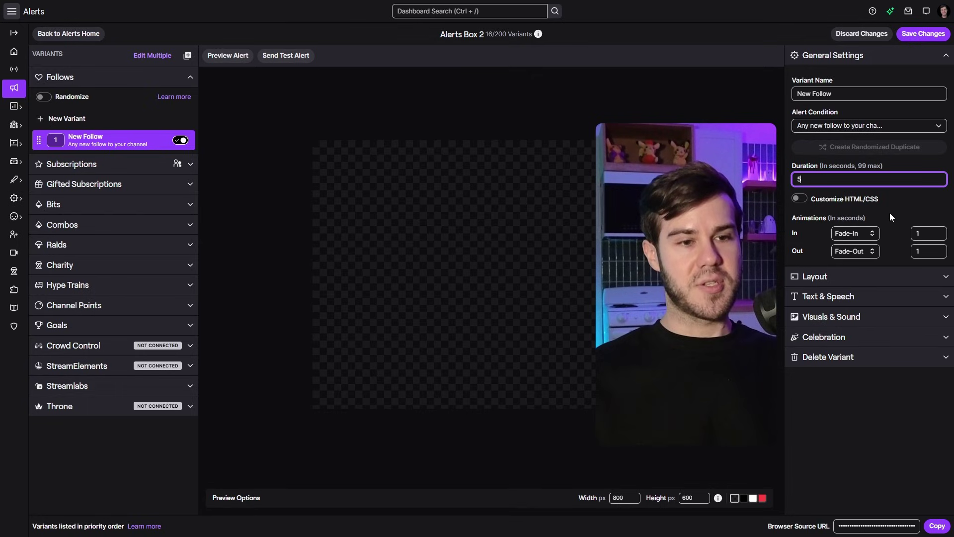
key("Return")
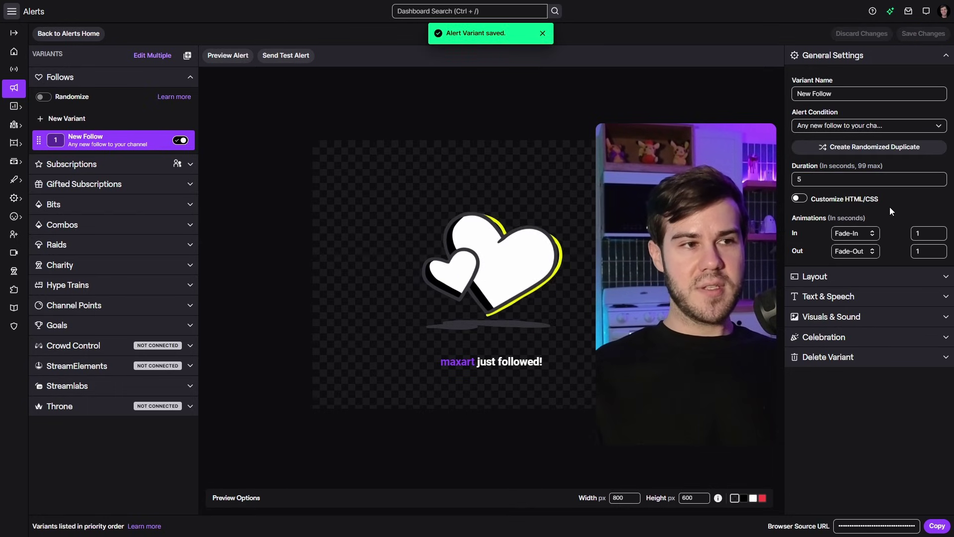
Try the text-above, overlay, text-left and image-left layouts, finishing with image above text
left_click(878, 276)
scroll(878, 288, "down", 1)
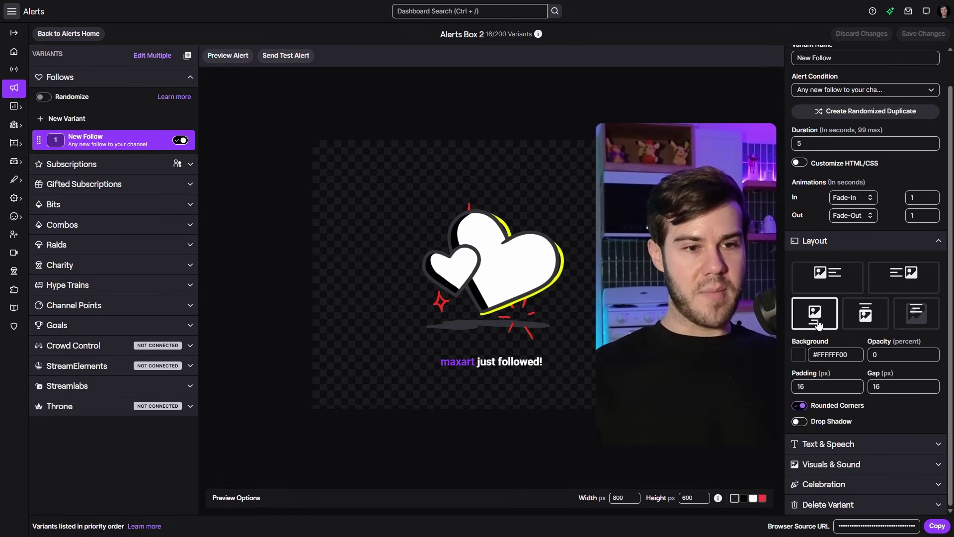
left_click(866, 314)
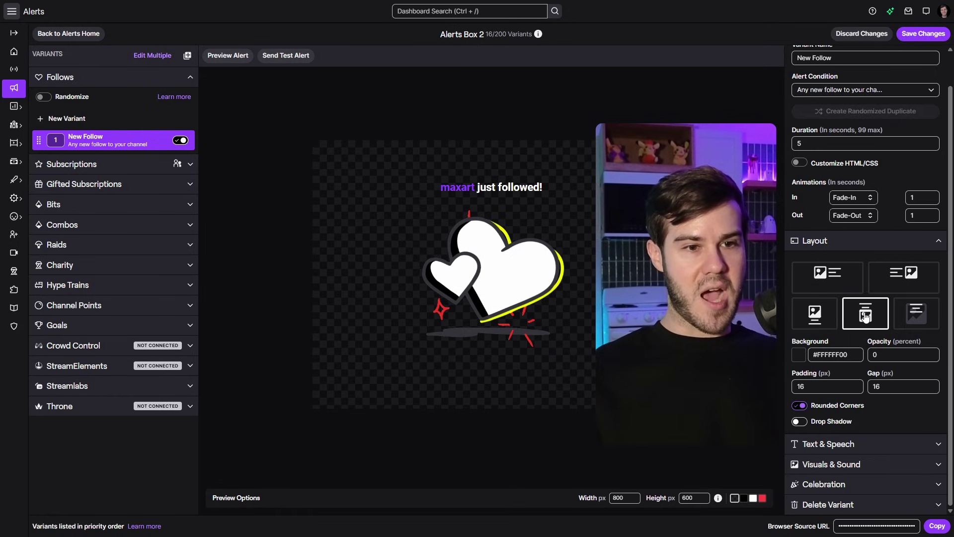
left_click(908, 317)
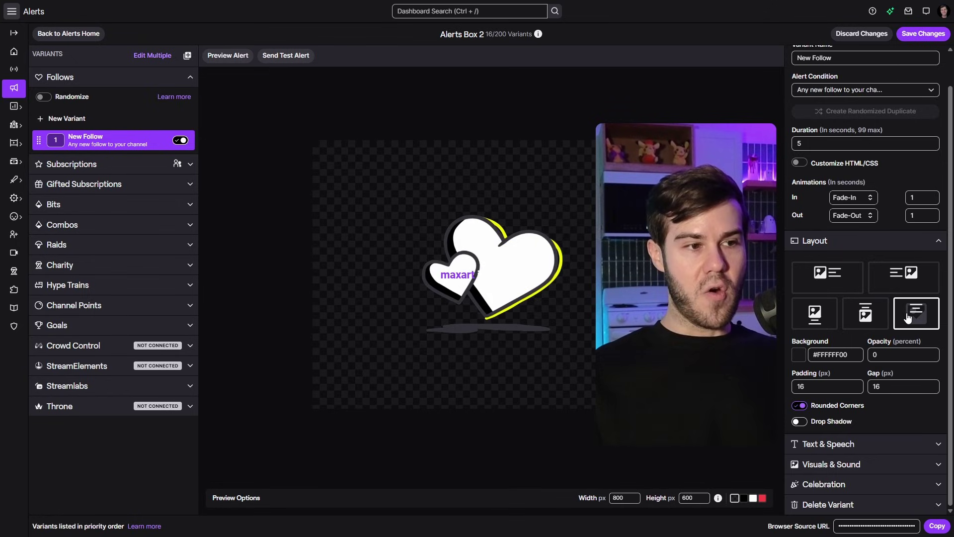
left_click(908, 283)
left_click(830, 278)
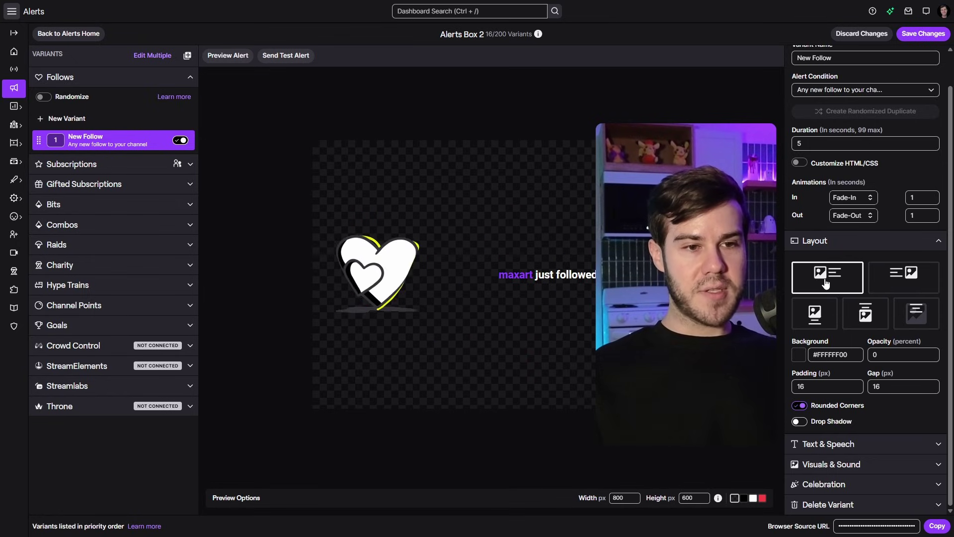
left_click(820, 313)
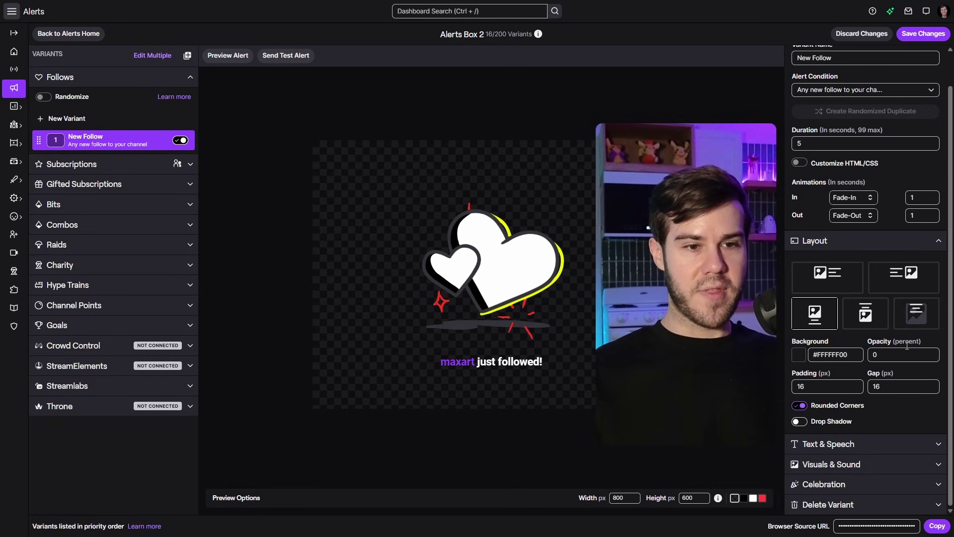
Inspect the follow alert message, dismissing its variables list and emote picker without changes
left_click(855, 444)
scroll(856, 393, "down", 4)
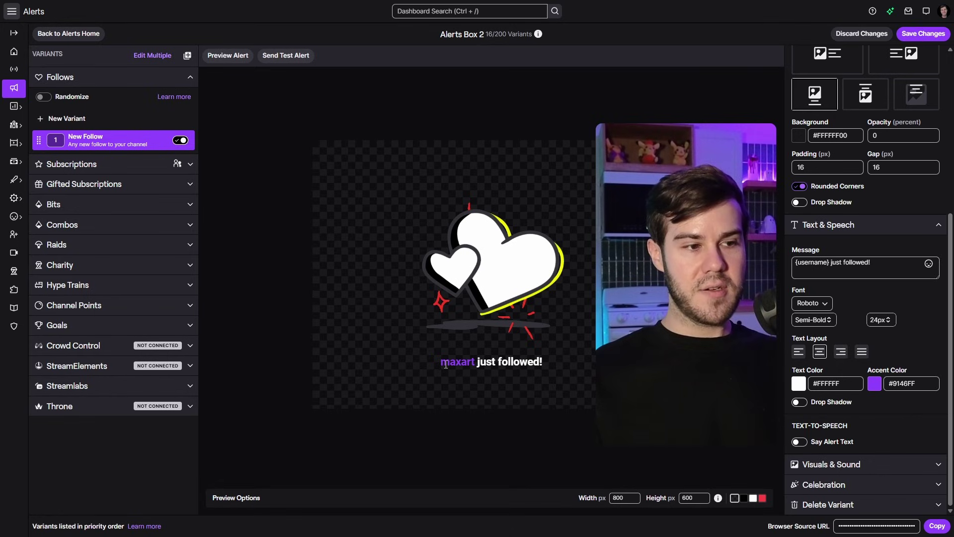
left_click_drag(446, 366, 522, 366)
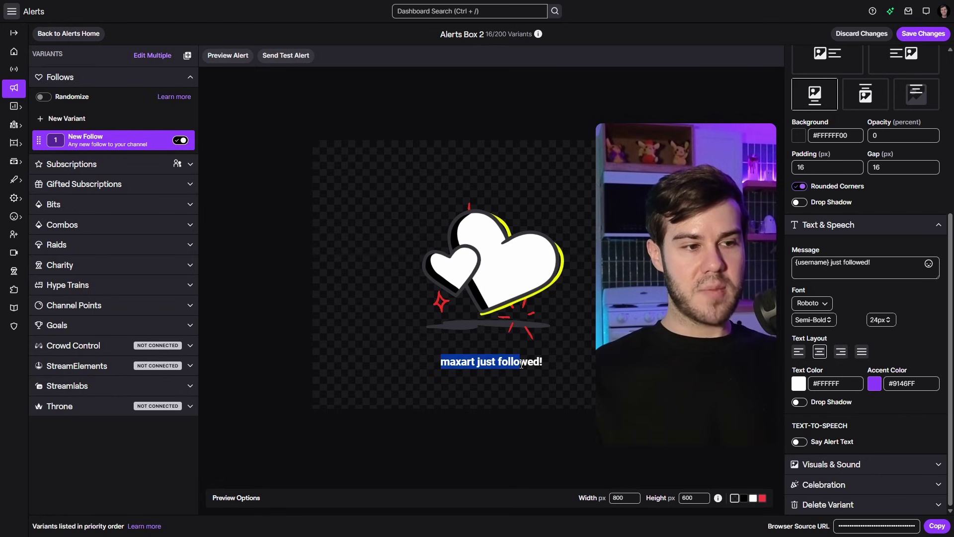
left_click(842, 264)
key("Escape")
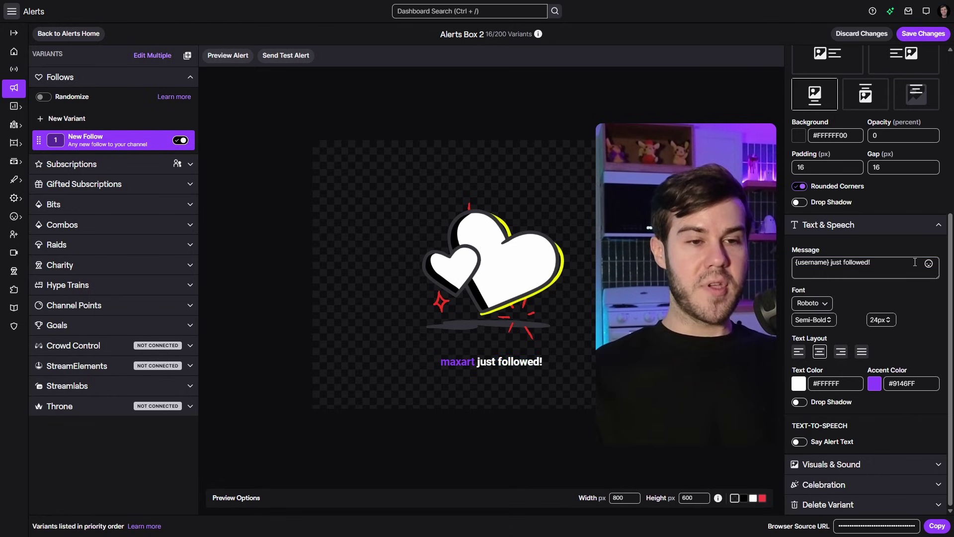
left_click(930, 264)
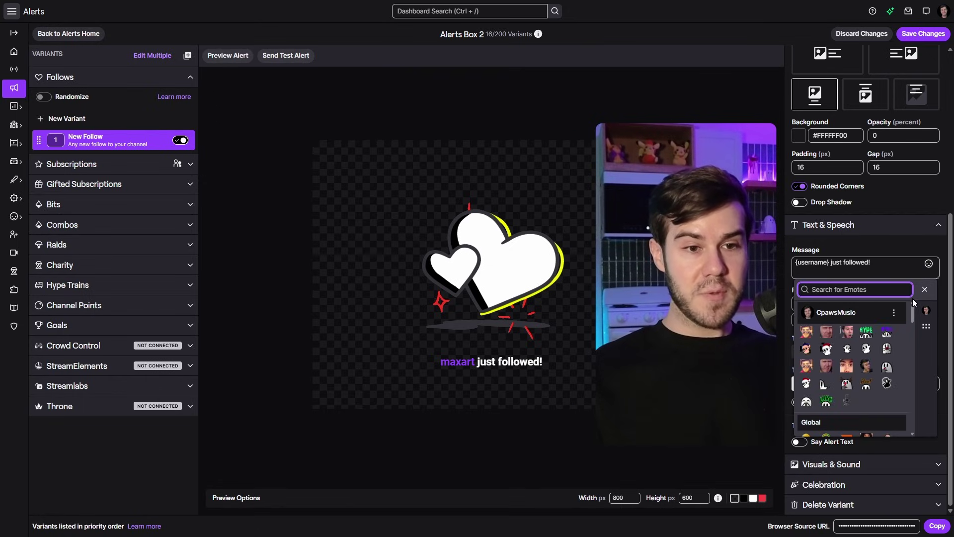
key("Escape")
key("Escape")
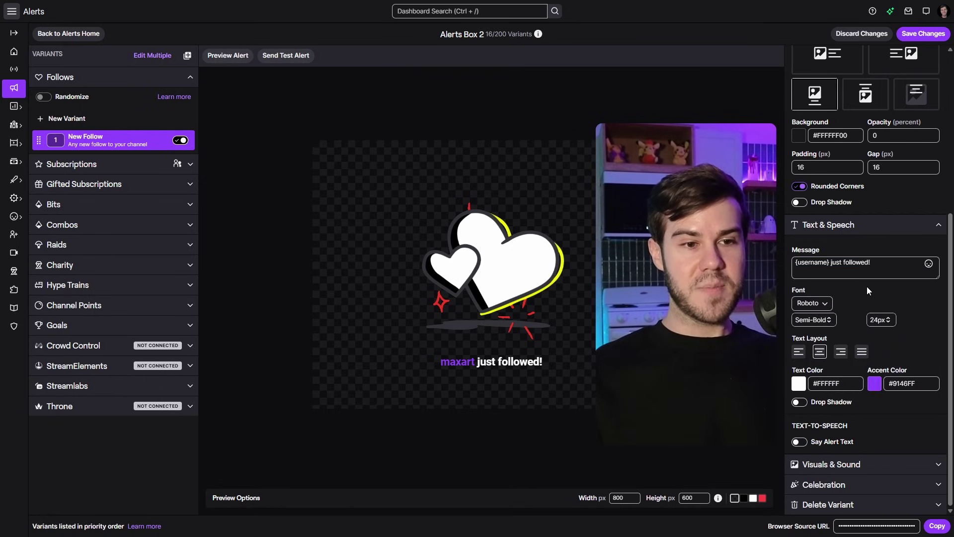
Keep Semi-Bold 24px font and set the message text alignment to centre
left_click(824, 321)
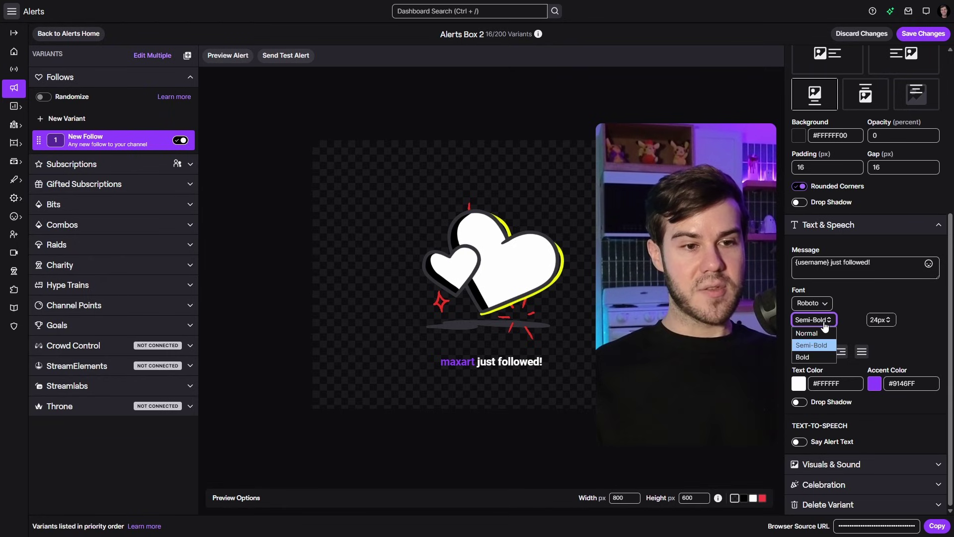
left_click(860, 317)
left_click(889, 320)
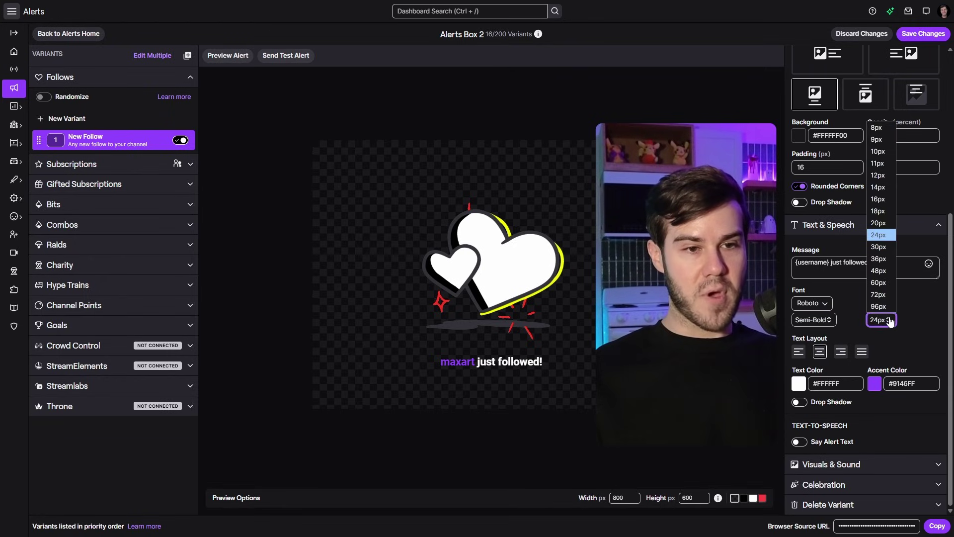
left_click(911, 331)
left_click(798, 352)
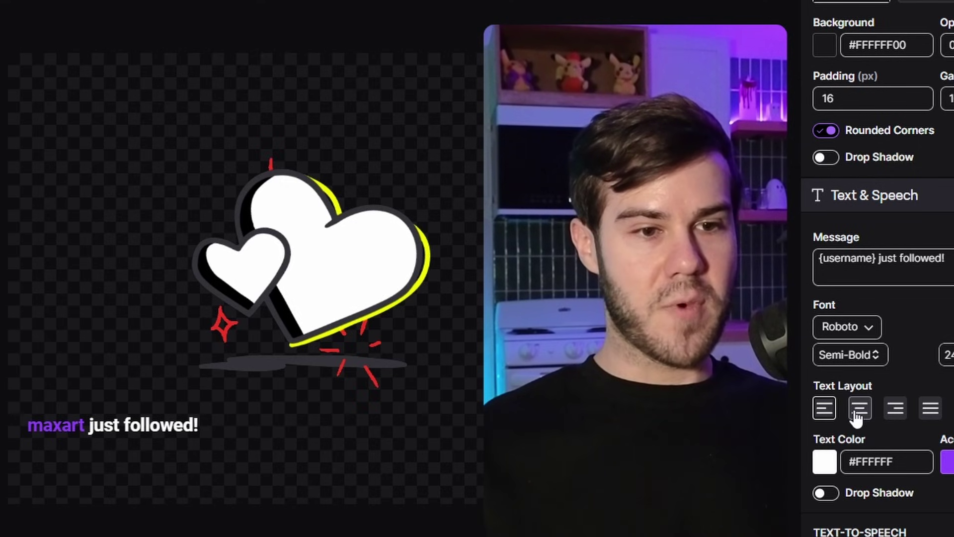
left_click(819, 352)
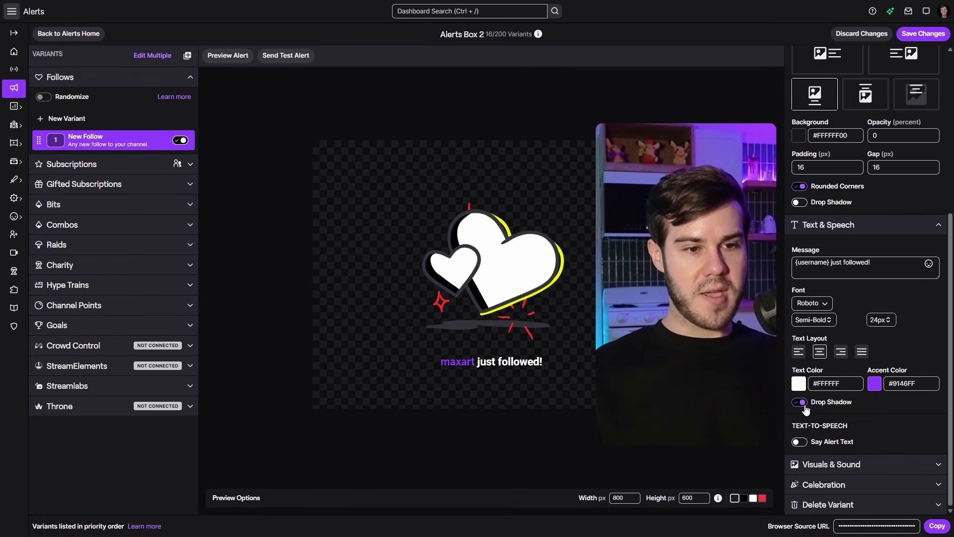
Turn Say Alert Text on to inspect its options, then switch it back off
left_click(800, 441)
scroll(820, 398, "down", 3)
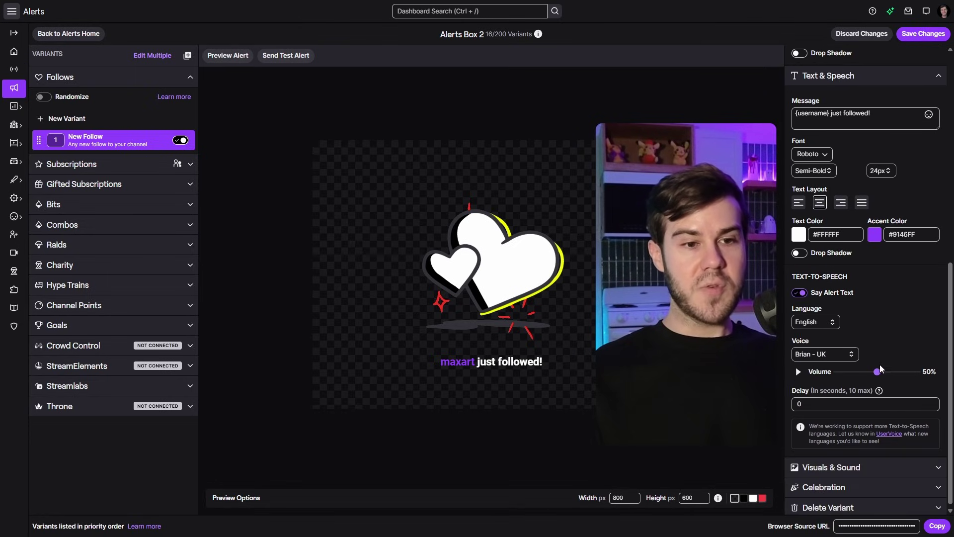
scroll(859, 361, "down", 1)
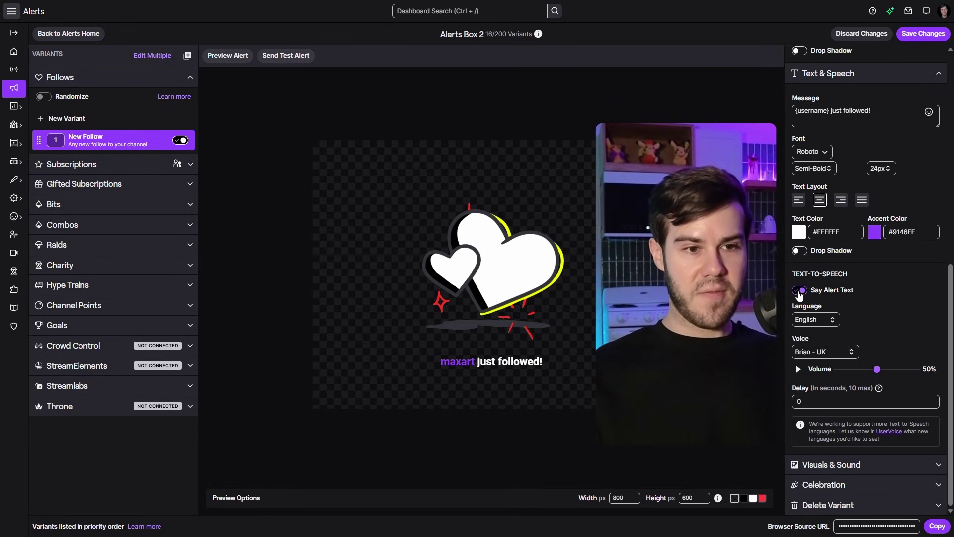
left_click(800, 291)
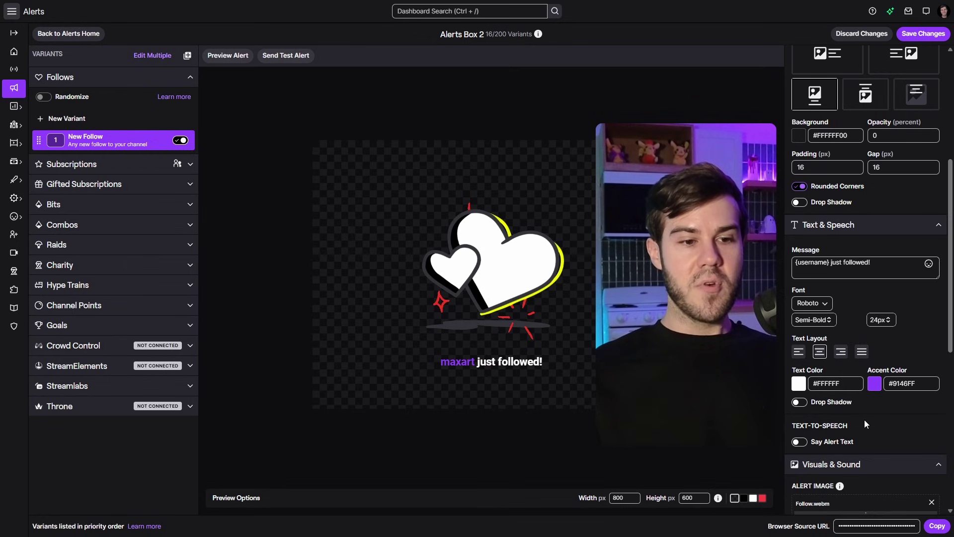
Browse the Image Library pages and close it, keeping Follow.webm as the alert image
left_click(827, 524)
scroll(861, 339, "down", 5)
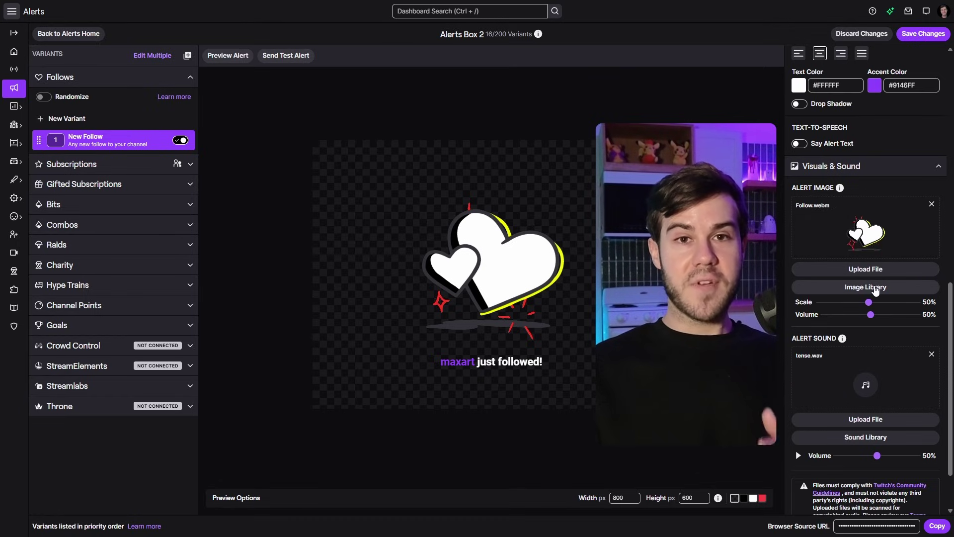
left_click(875, 287)
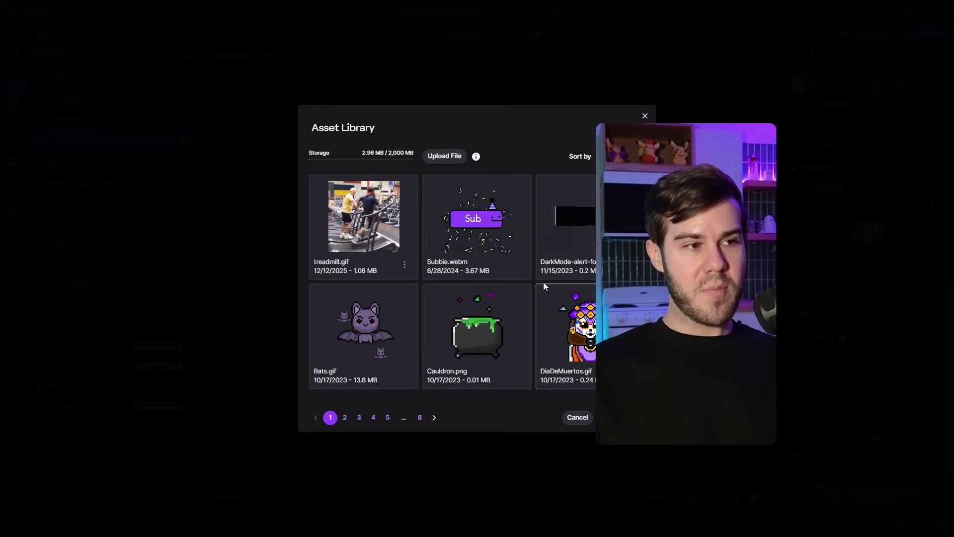
left_click(345, 417)
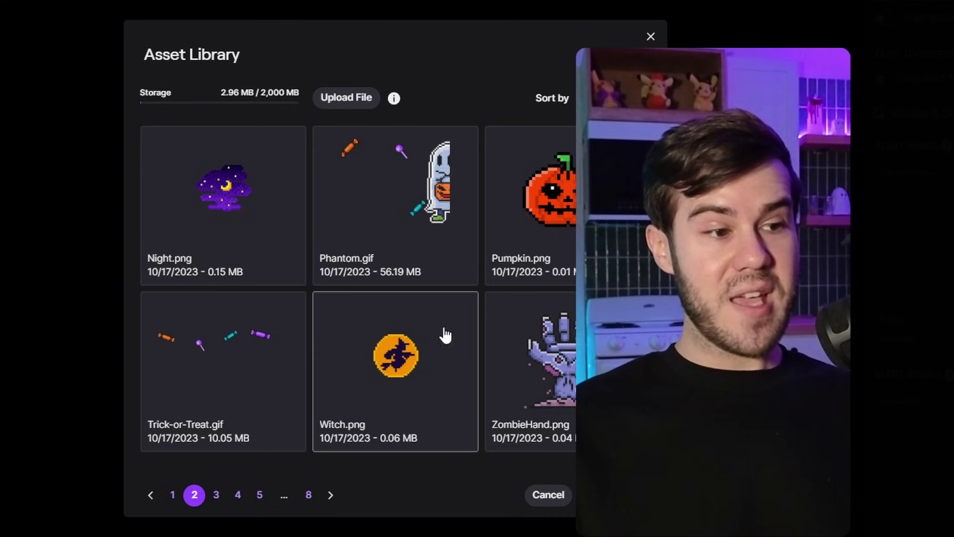
left_click(247, 496)
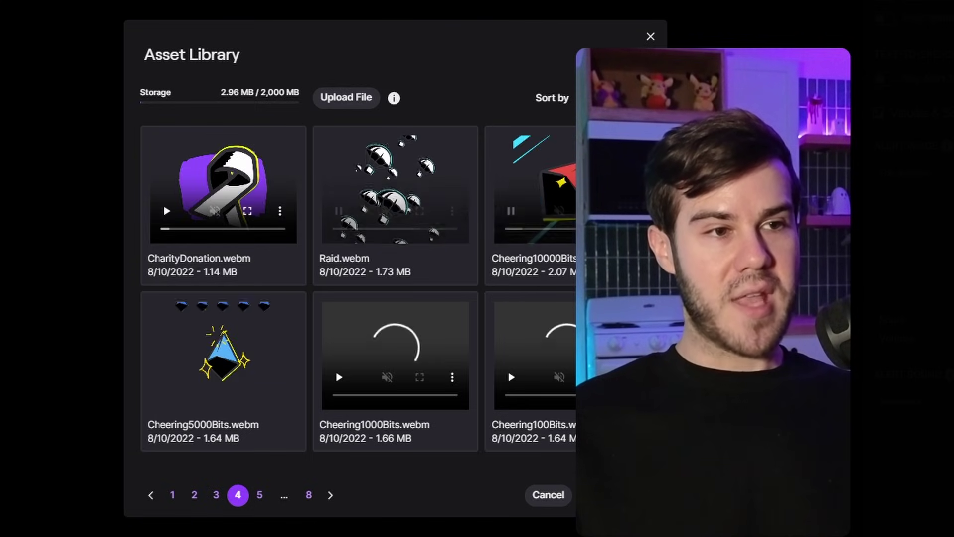
left_click(650, 37)
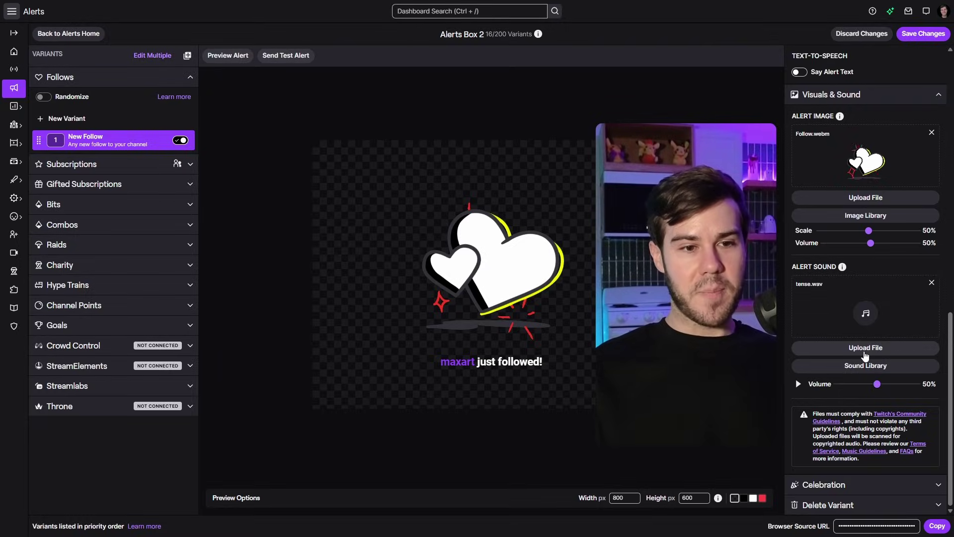
Browse the Sound Library pages and close it, keeping tense.wav as the alert sound
left_click(883, 372)
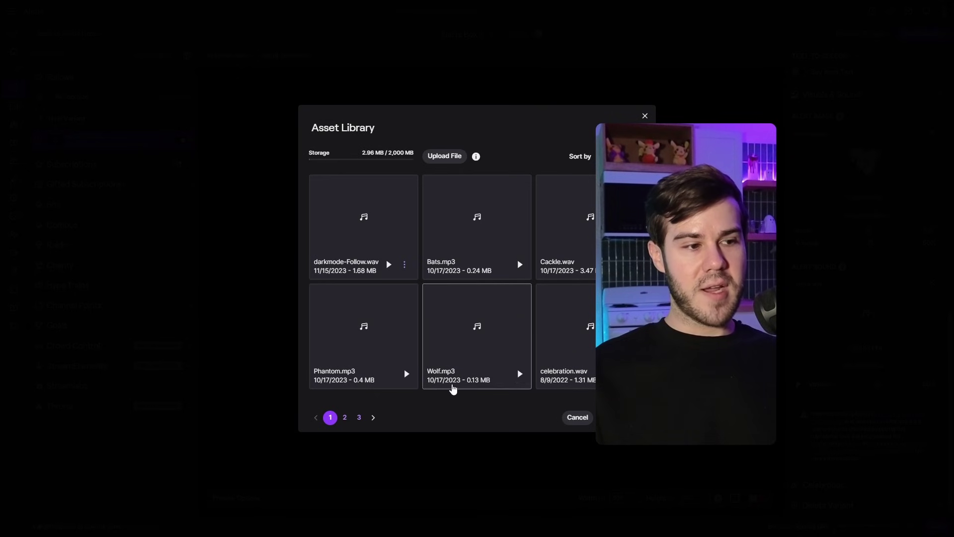
left_click(359, 417)
left_click(344, 417)
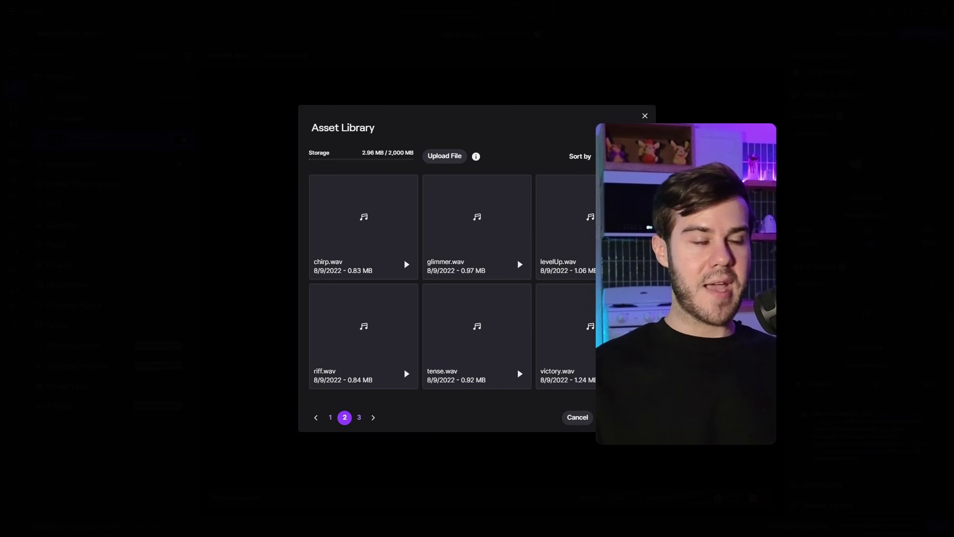
left_click(645, 115)
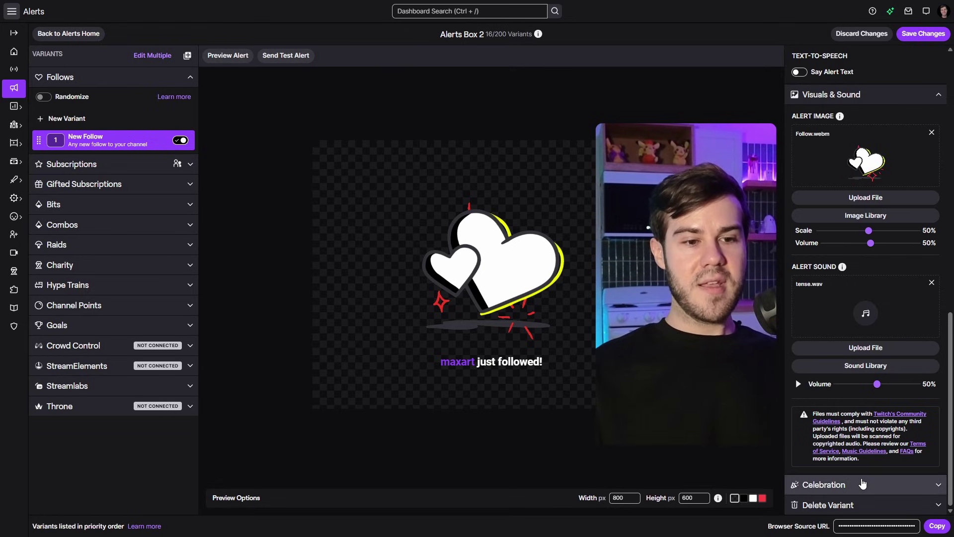
Enable celebrations for New Follow, keeping the Fireworks effect at Light intensity
left_click(847, 485)
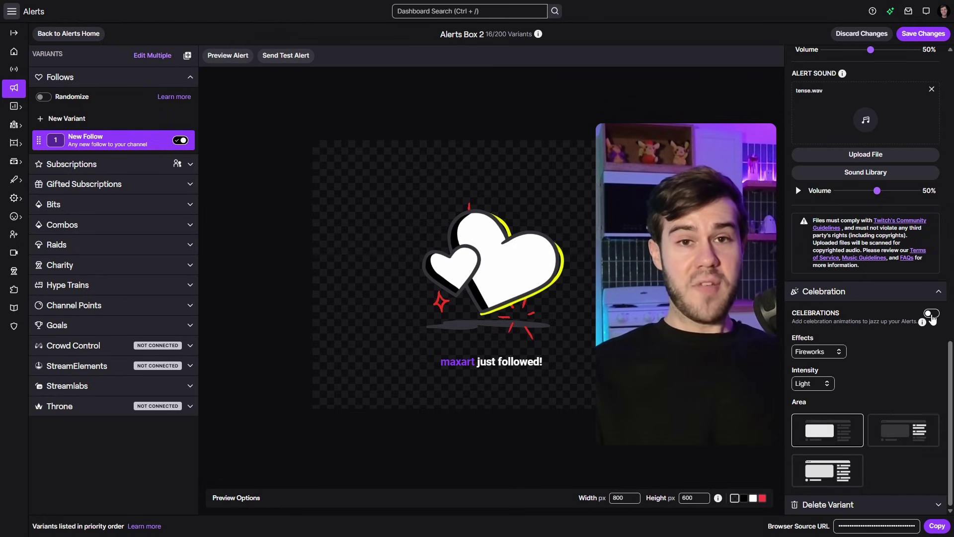
left_click(932, 314)
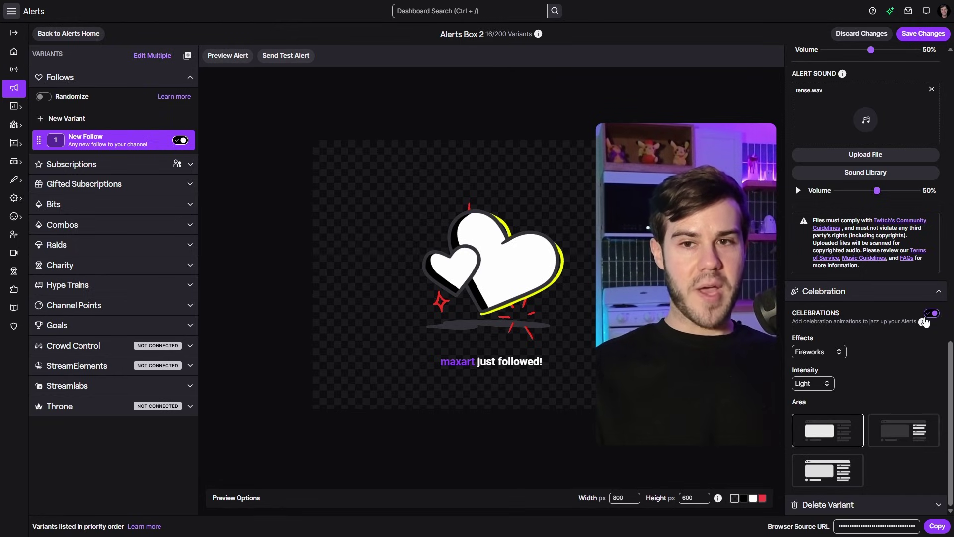
left_click(830, 352)
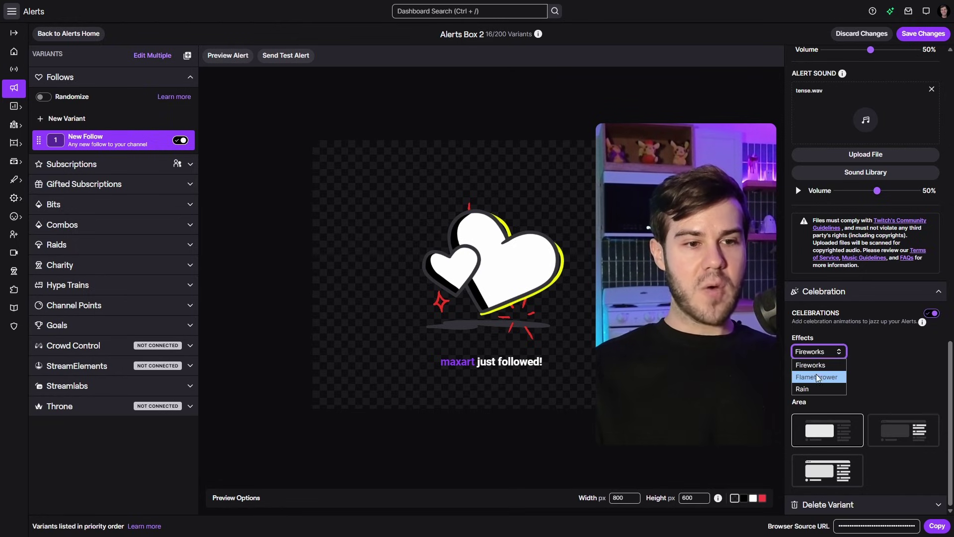
left_click(813, 365)
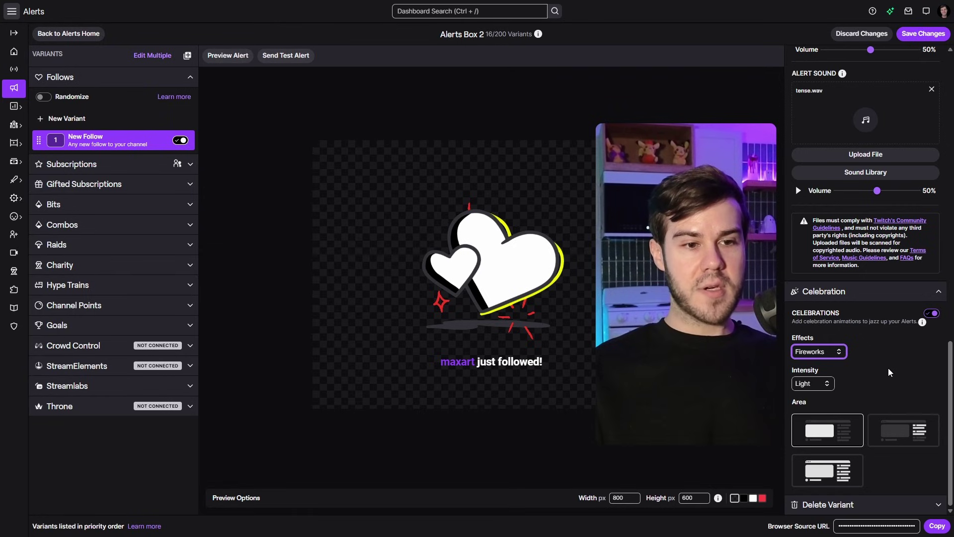
left_click(826, 385)
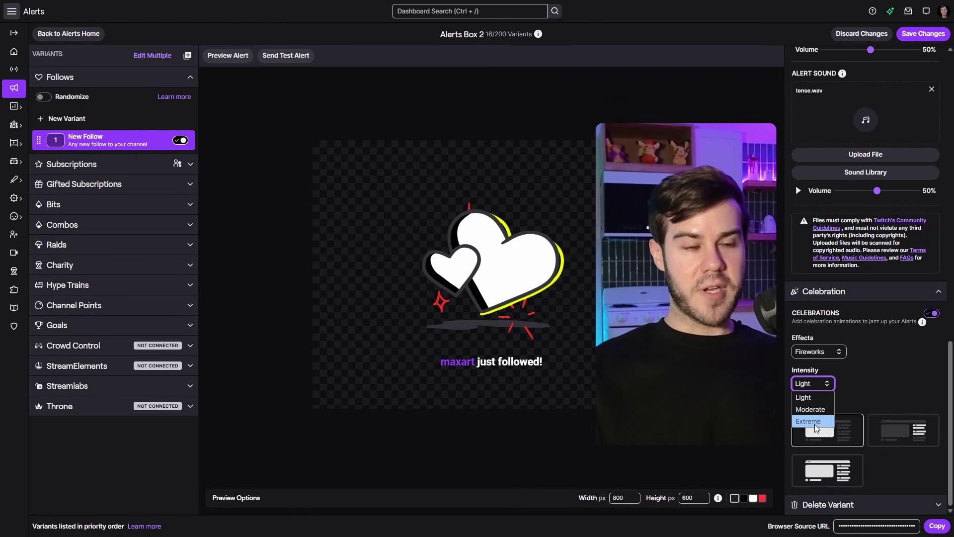
left_click(816, 397)
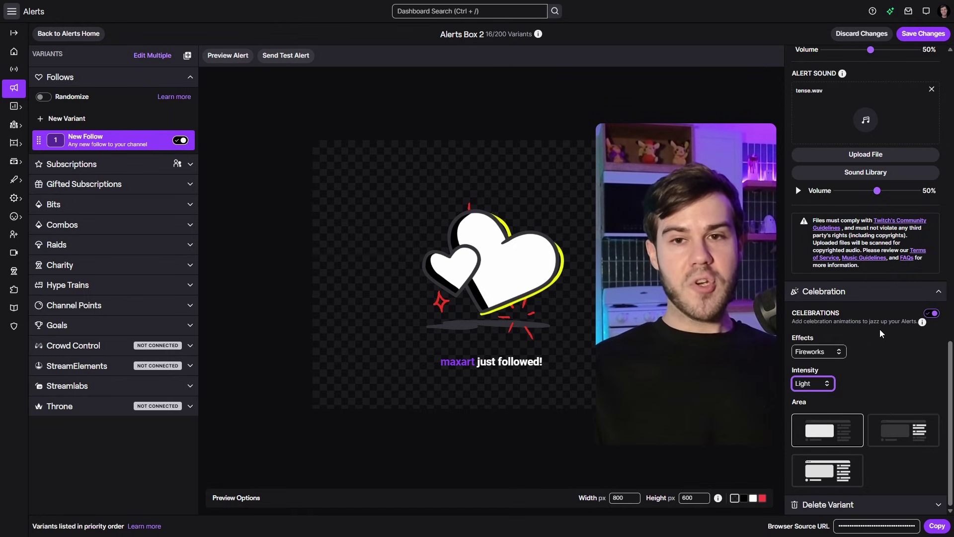
After saving and previewing, switch the celebration to Flamethrower, Moderate intensity, third area option, and save
left_click(918, 35)
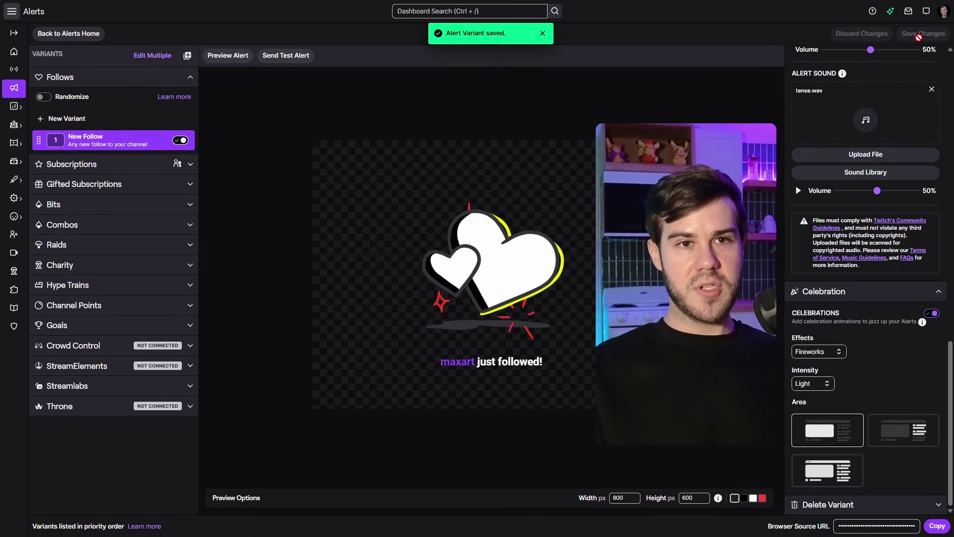
left_click(230, 56)
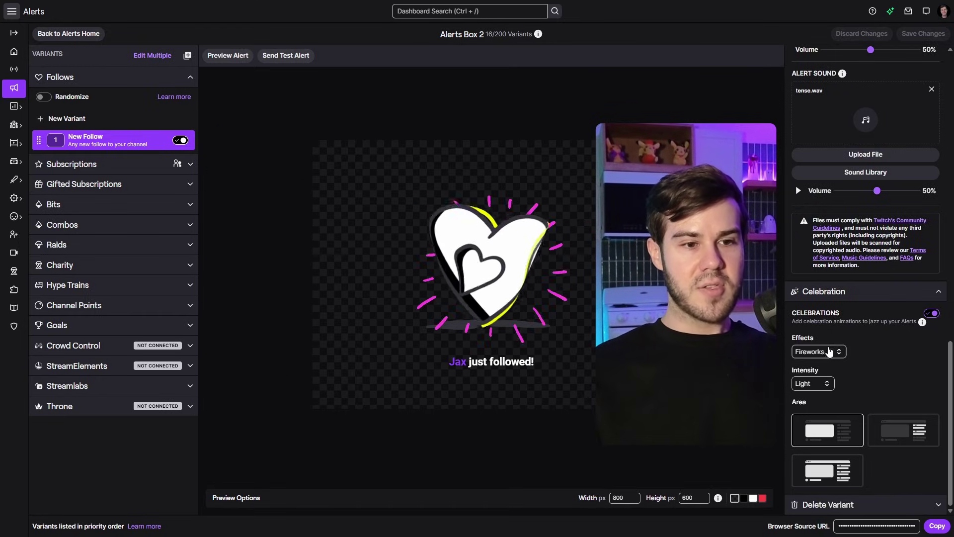
left_click(828, 357)
left_click(829, 373)
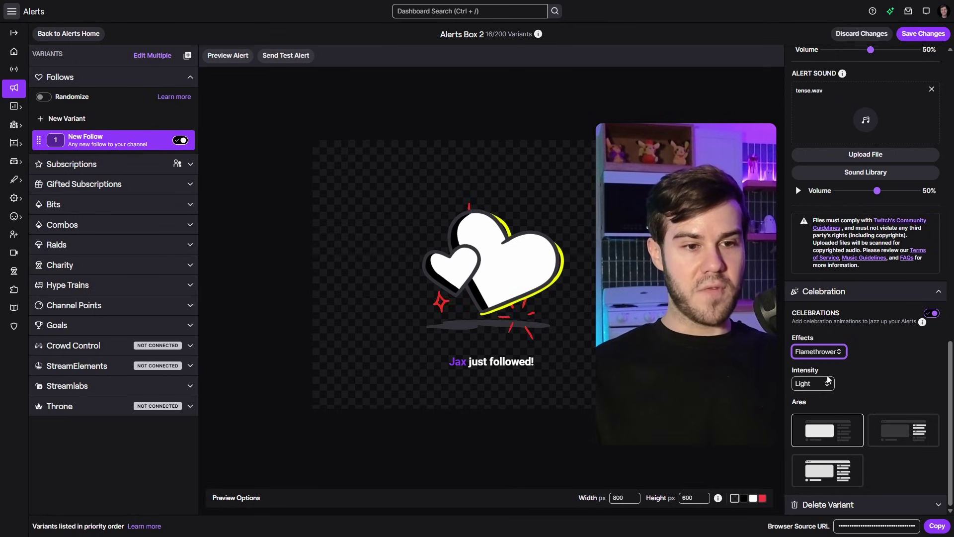
left_click(823, 386)
left_click(823, 409)
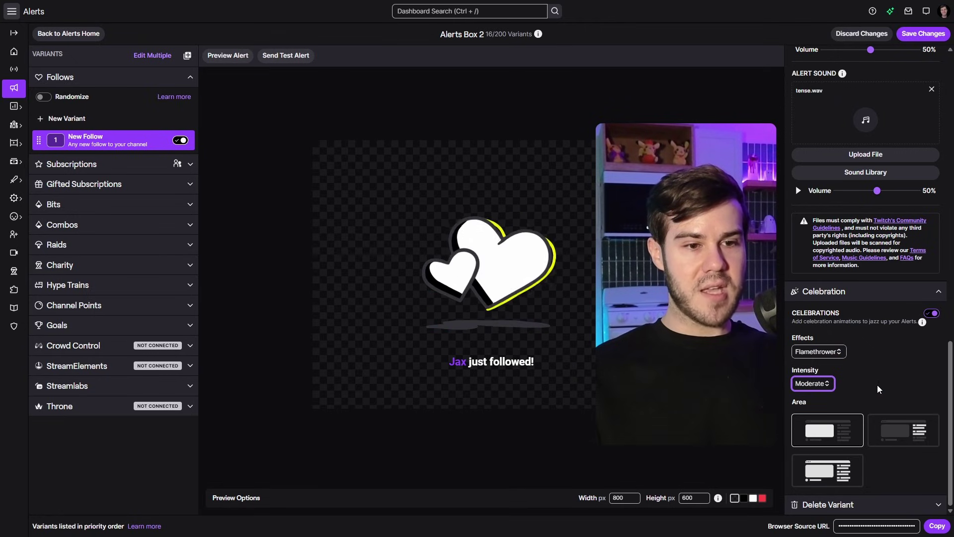
left_click(827, 470)
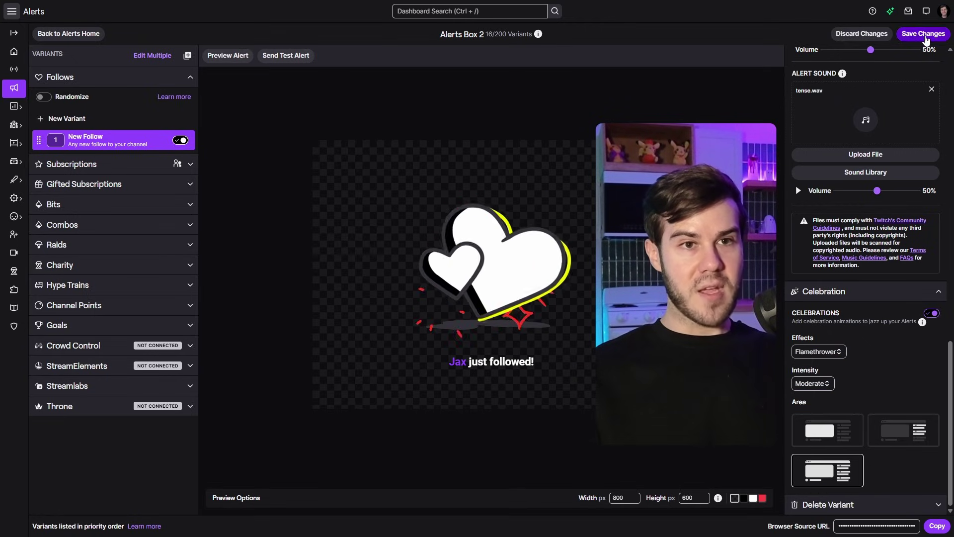
left_click(925, 35)
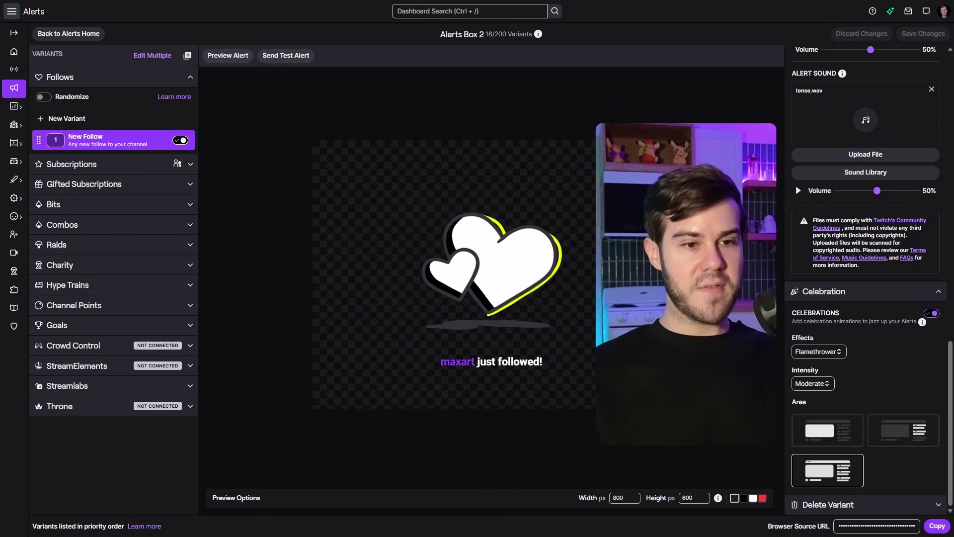
left_click(819, 351)
Switch the celebration to Rain at Extreme intensity, save, and play the alert preview
left_click(816, 376)
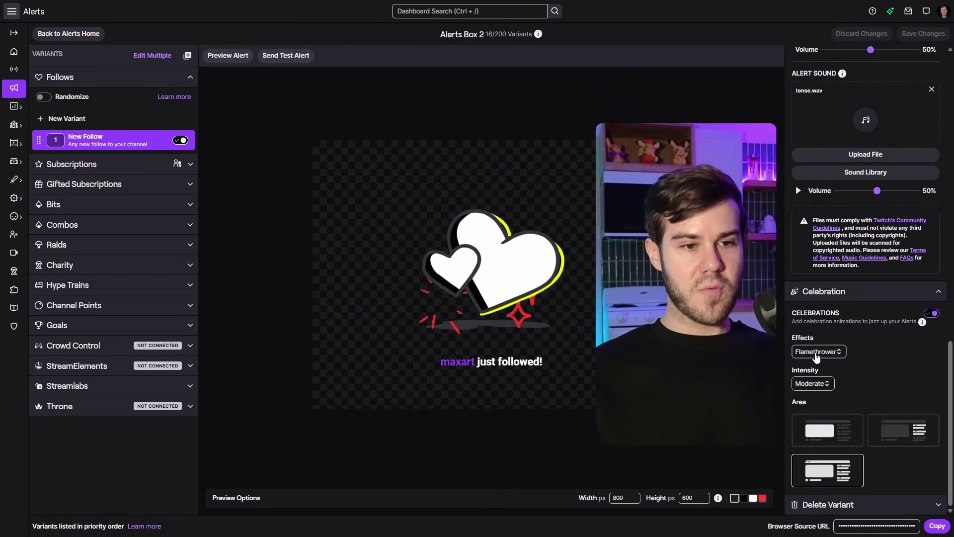
left_click(819, 352)
left_click(817, 389)
left_click(814, 384)
left_click(808, 421)
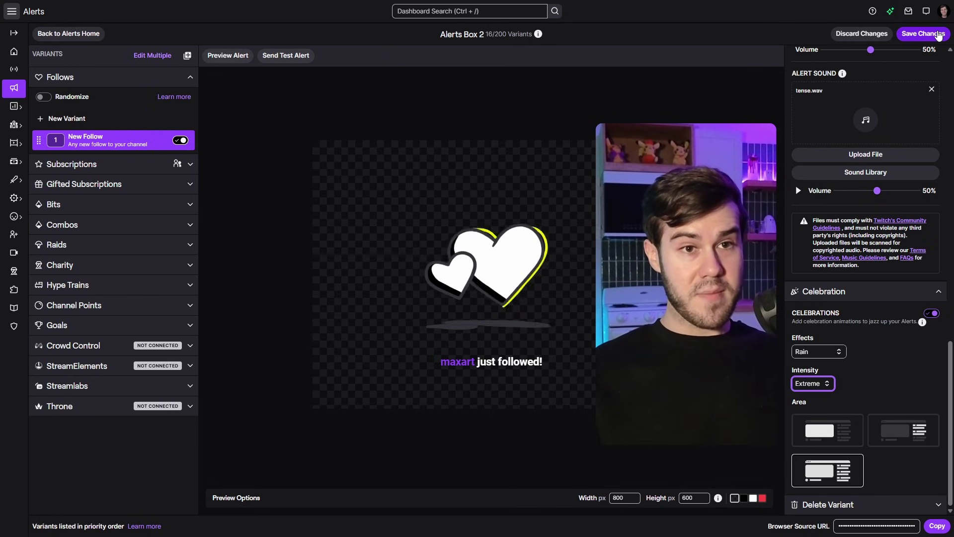
left_click(938, 35)
left_click(227, 56)
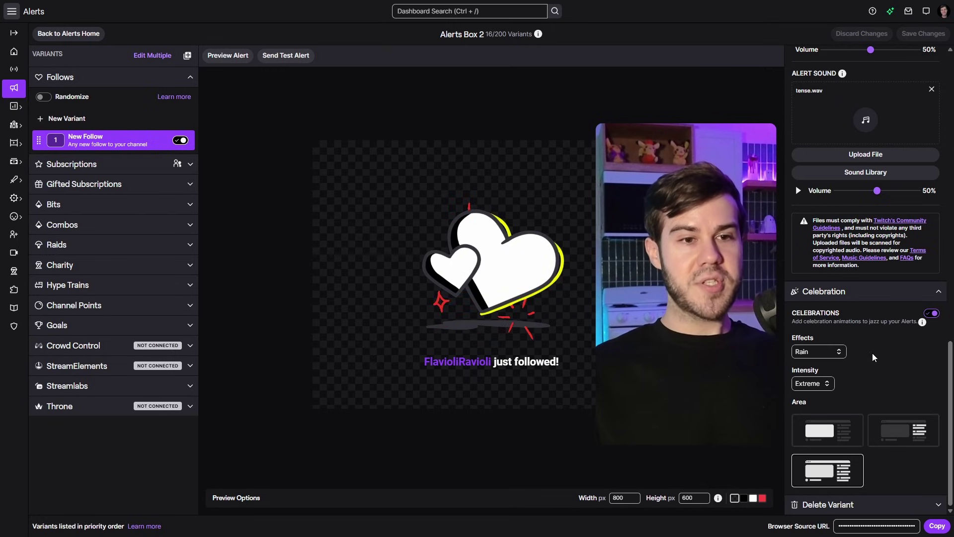
Expand the Subscriptions, Gifted Subscriptions, Bits, Combos and Hype Trains alert variant groups
scroll(859, 344, "up", 12)
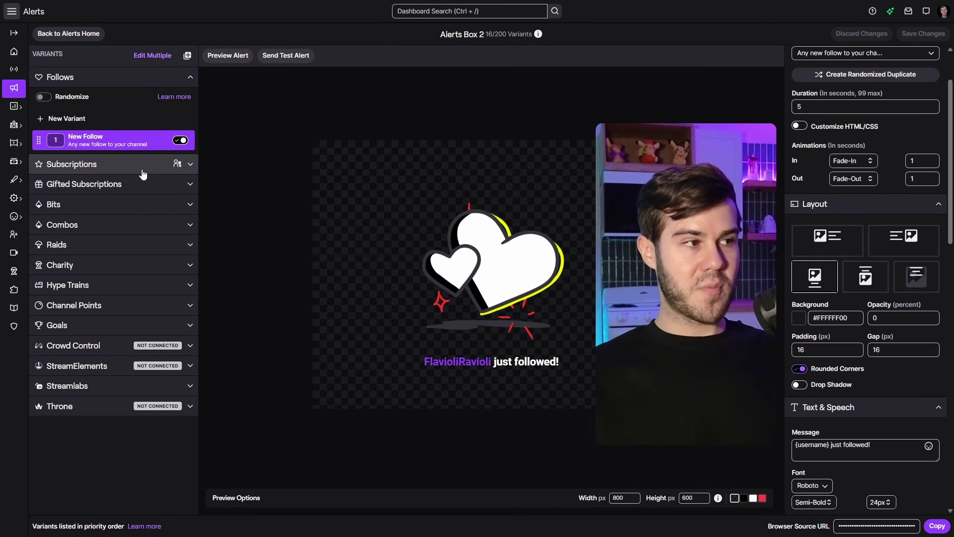
left_click(104, 168)
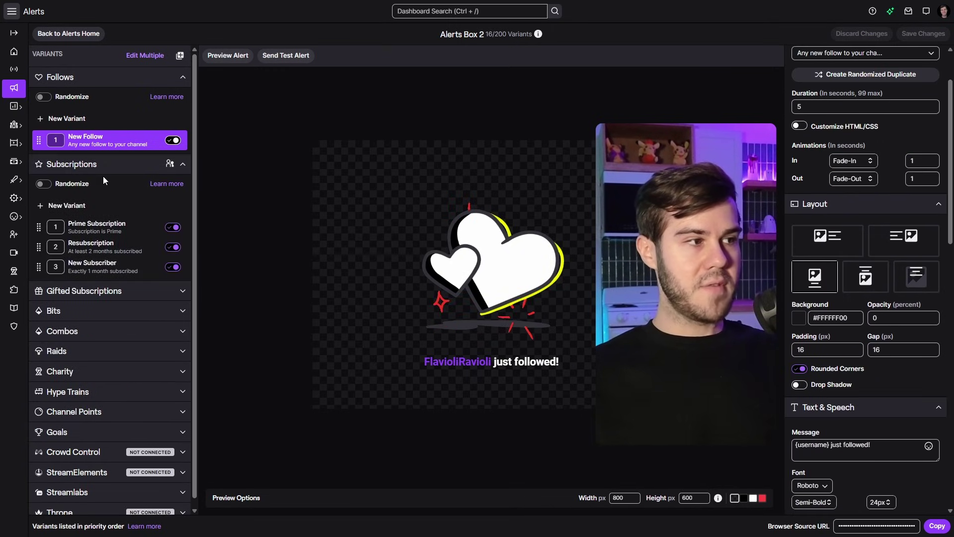
left_click(107, 291)
scroll(101, 233, "down", 2)
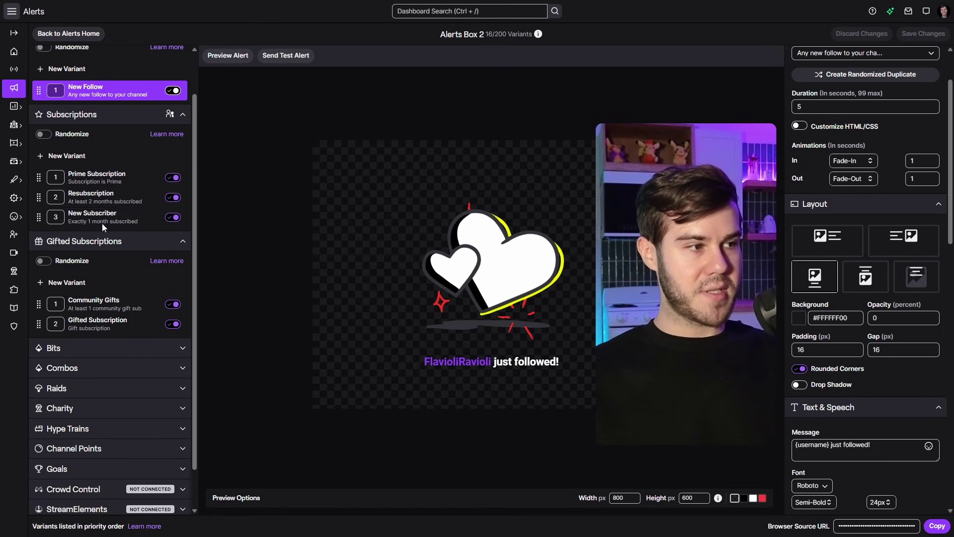
left_click(102, 303)
scroll(104, 308, "down", 2)
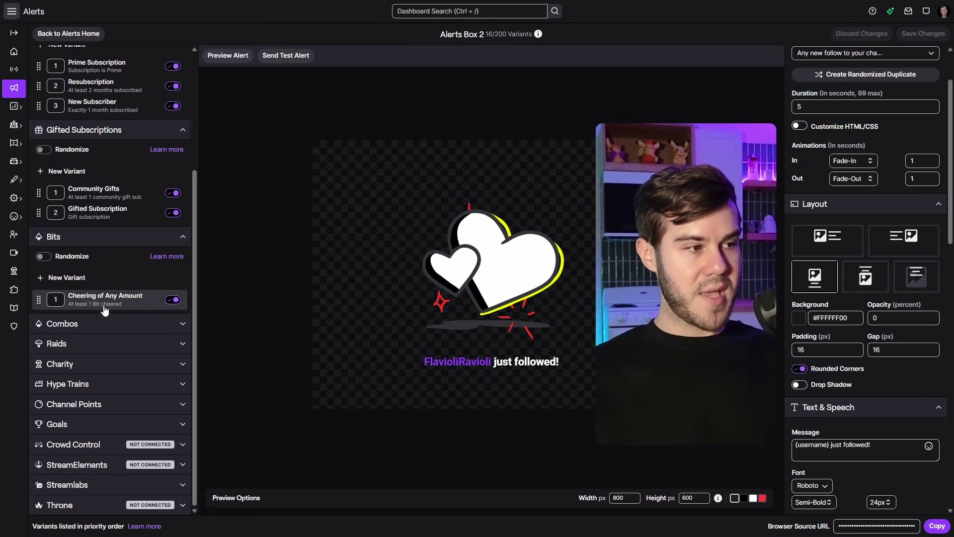
left_click(108, 328)
scroll(108, 329, "down", 2)
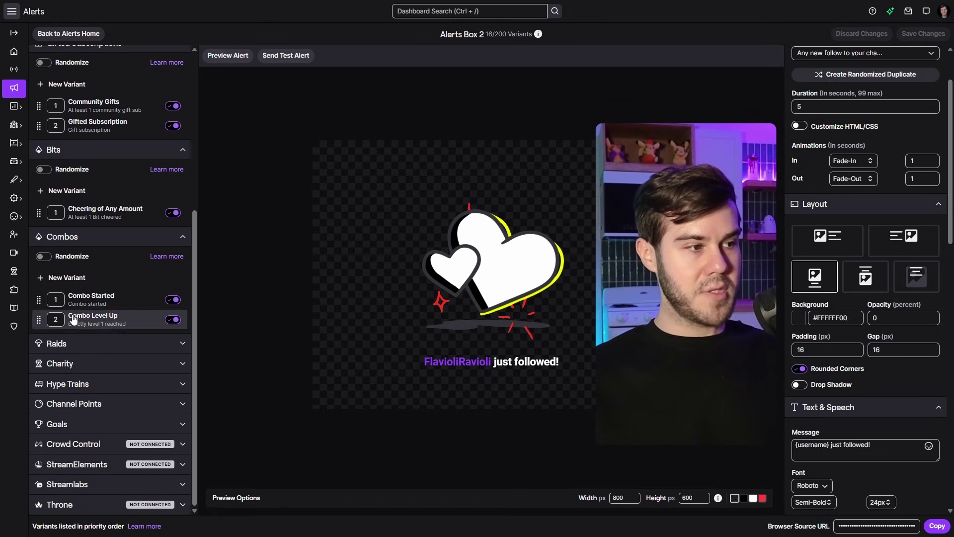
left_click(112, 386)
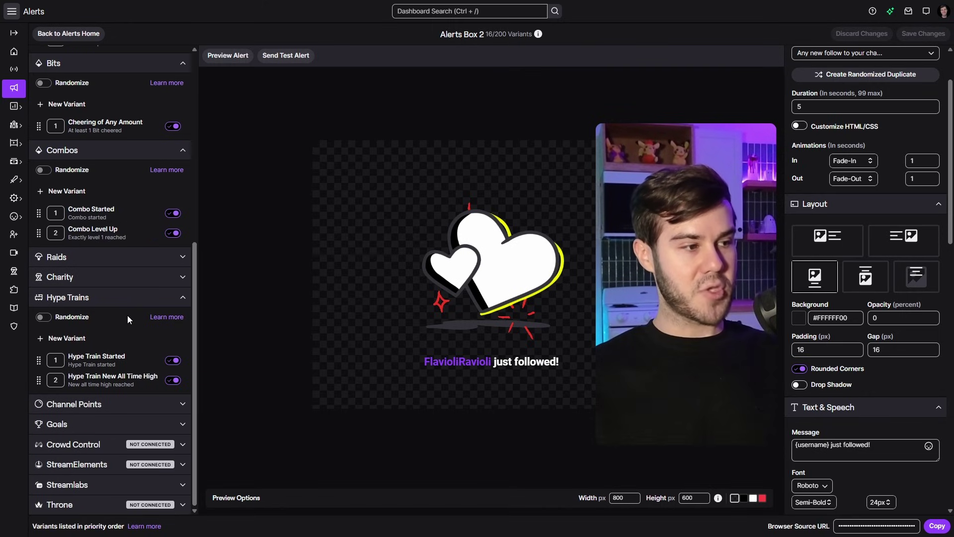
Open the Hype Train Started variant and review its settings down to Celebration
left_click(121, 361)
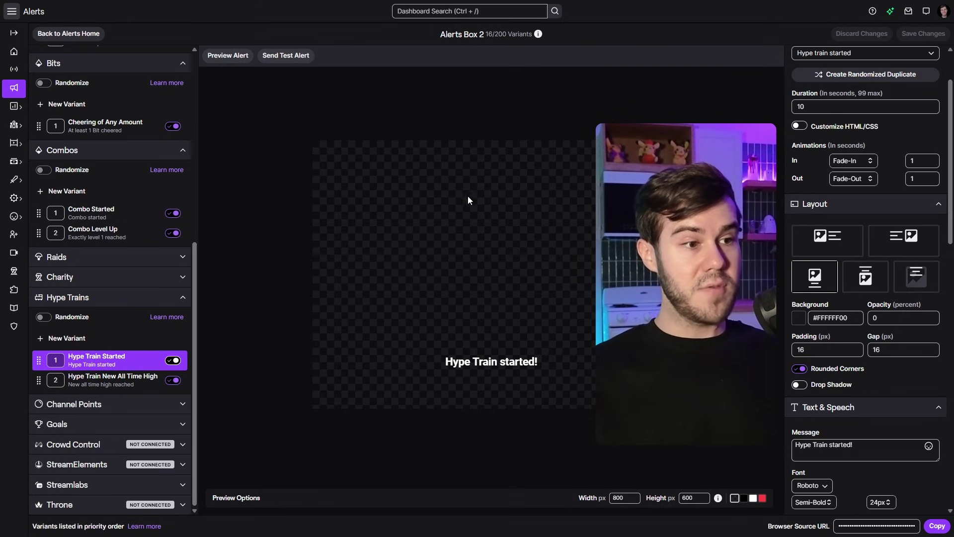
scroll(834, 69, "up", 3)
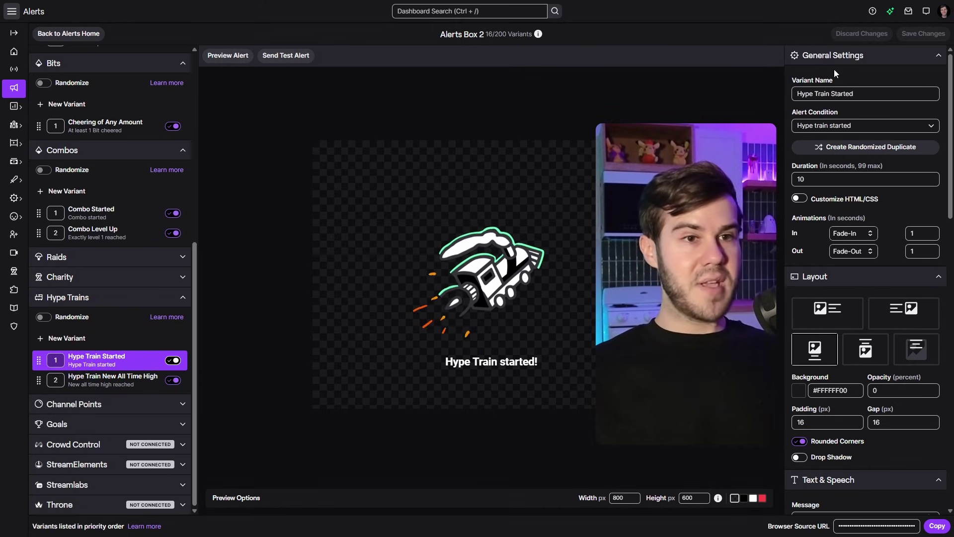
scroll(858, 185, "down", 3)
scroll(858, 185, "down", 7)
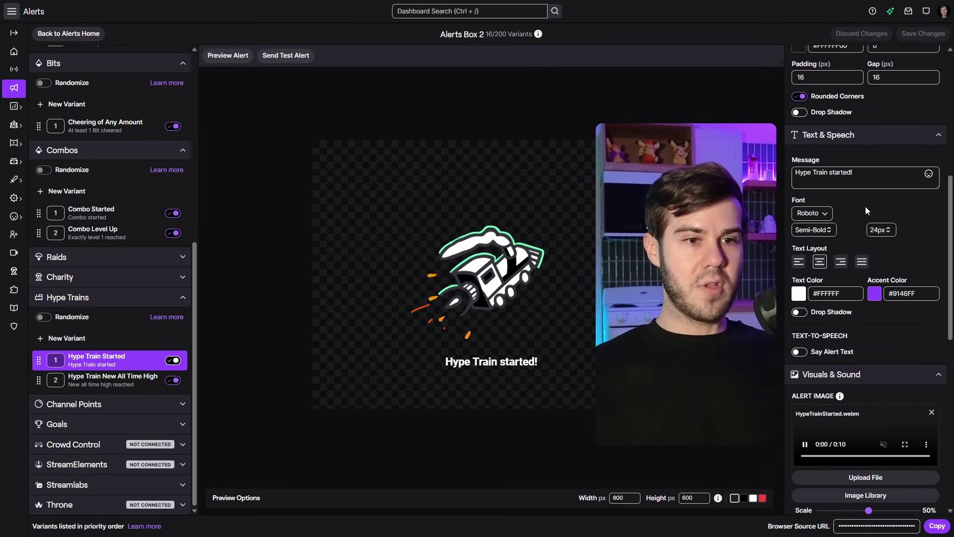
scroll(845, 214, "down", 5)
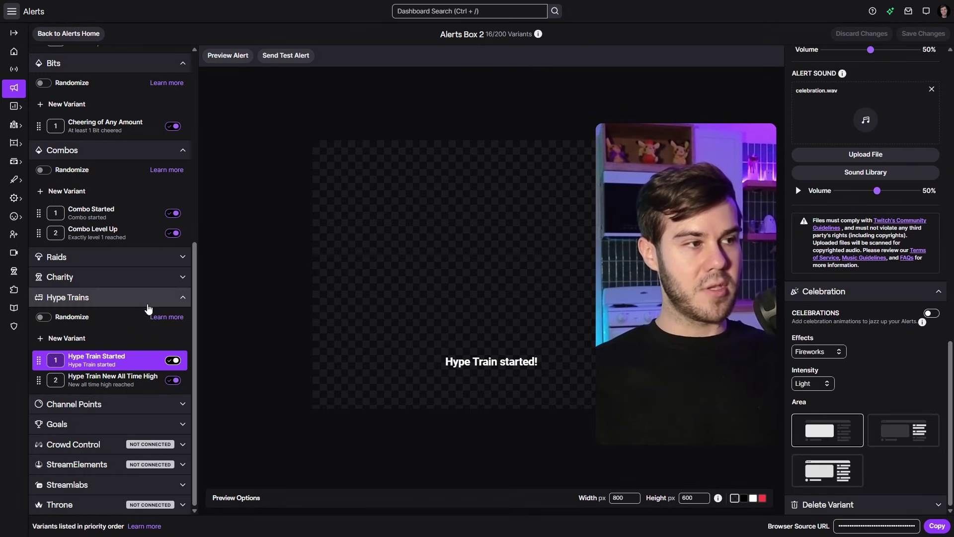
scroll(97, 113, "up", 7)
scroll(97, 114, "down", 7)
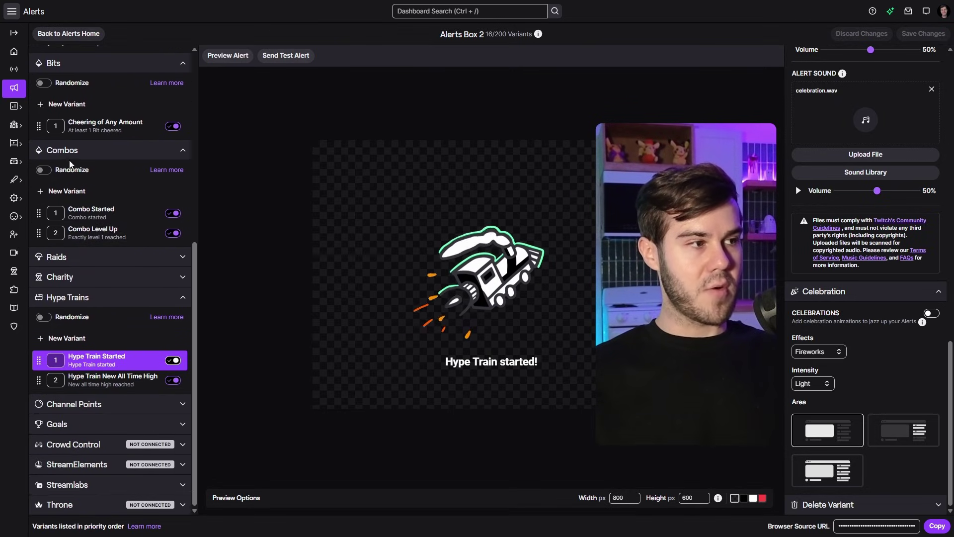
scroll(128, 256, "up", 2)
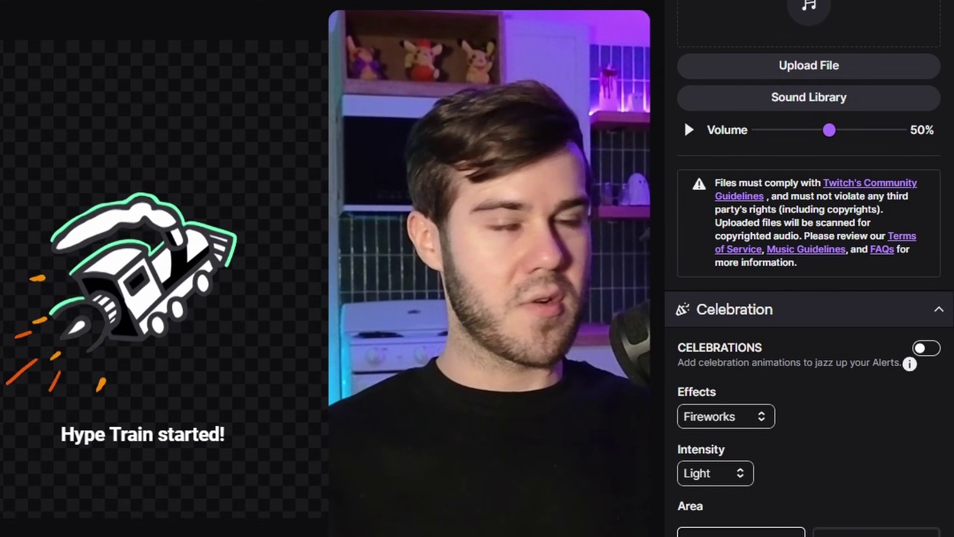
Select the Cheering of Any Amount variant and toggle it off and back on
left_click(175, 228)
left_click(174, 226)
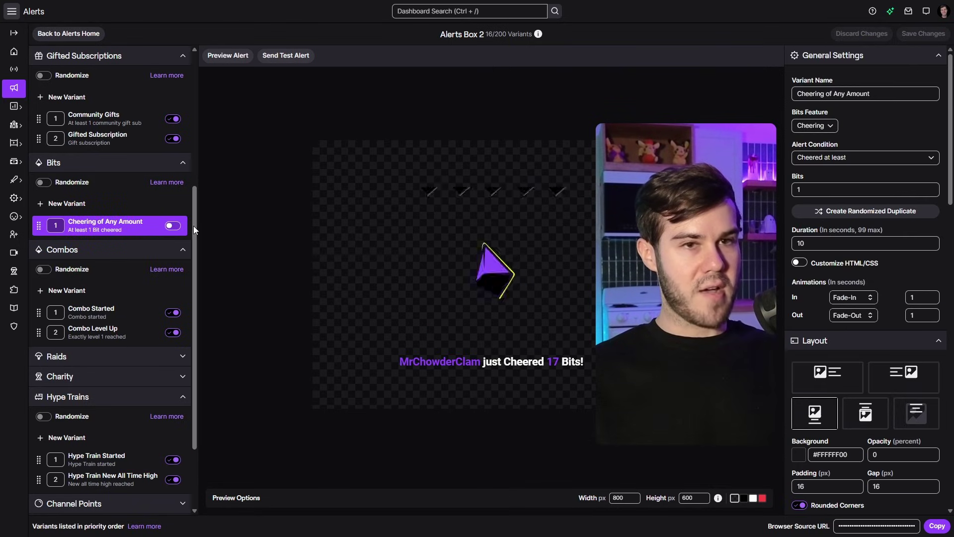
left_click(174, 226)
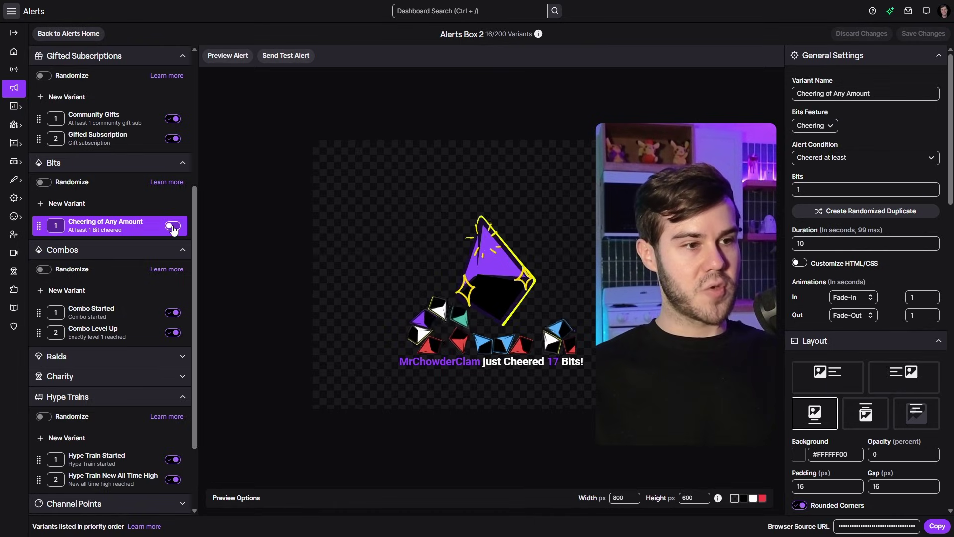
Copy the alert box's Browser Source URL
scroll(129, 383, "down", 2)
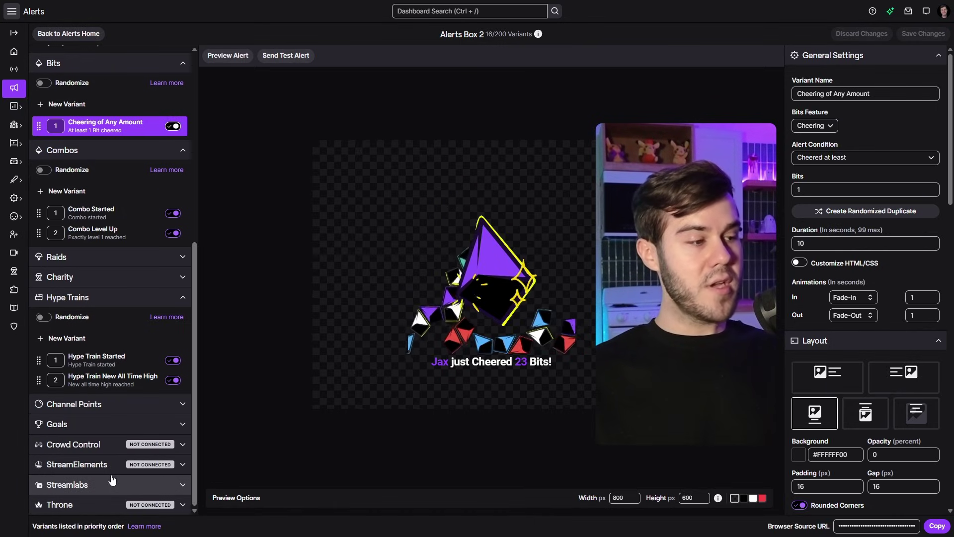
scroll(127, 428, "up", 6)
scroll(128, 413, "up", 1)
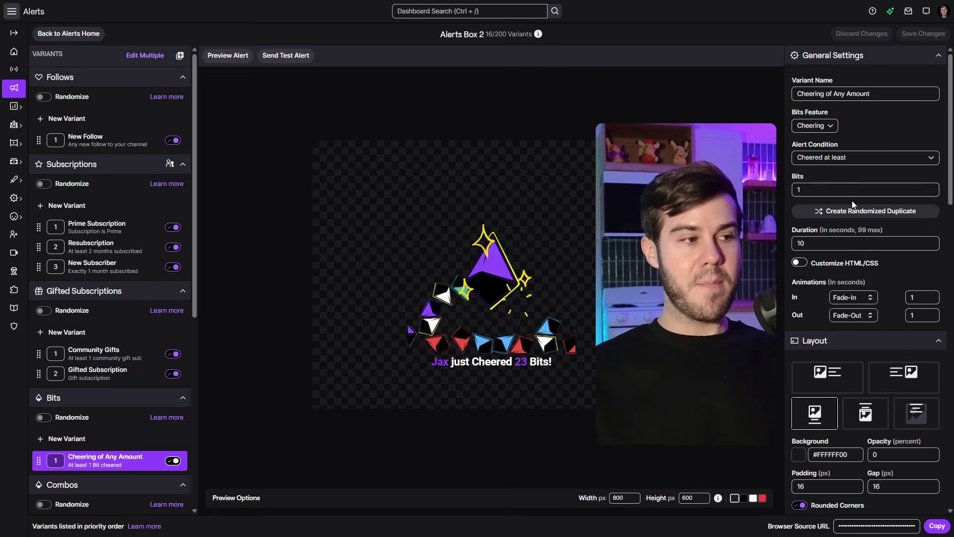
left_click_drag(767, 526, 828, 527)
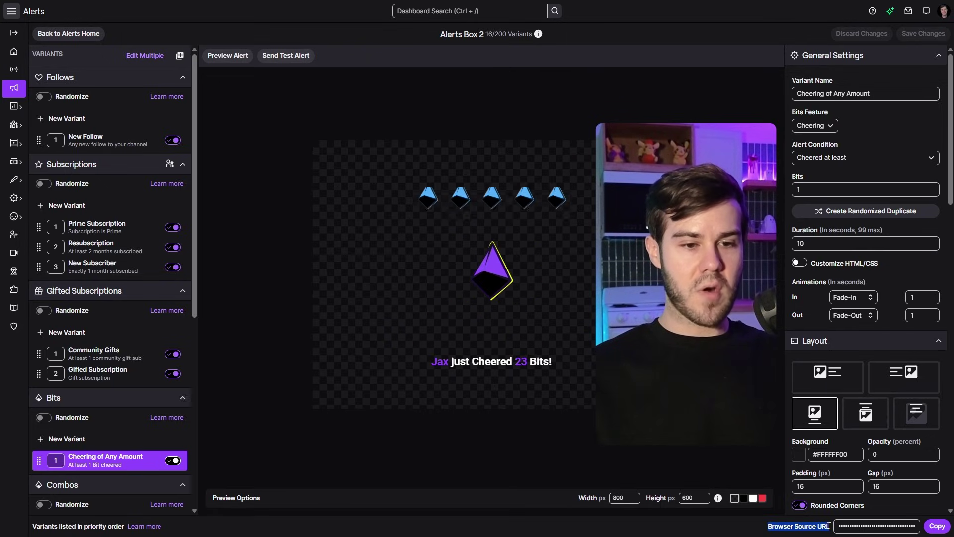
left_click(938, 529)
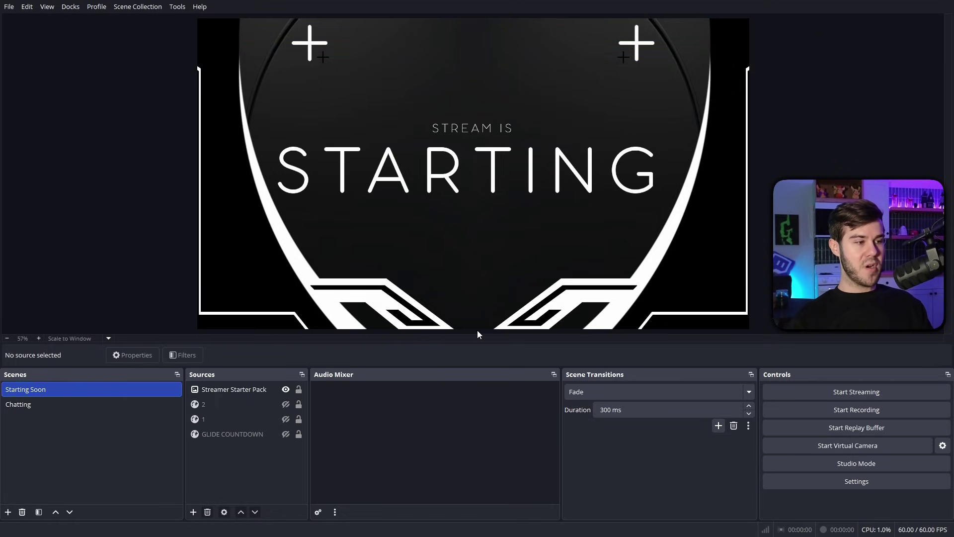
Add a new Browser source named ALERT BOX to the Starting Soon scene
left_click(192, 512)
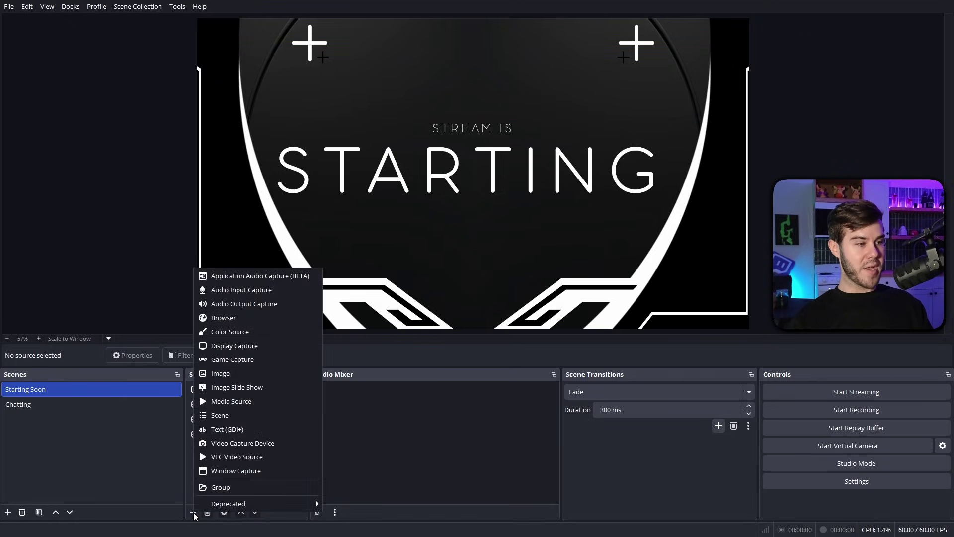
left_click(251, 323)
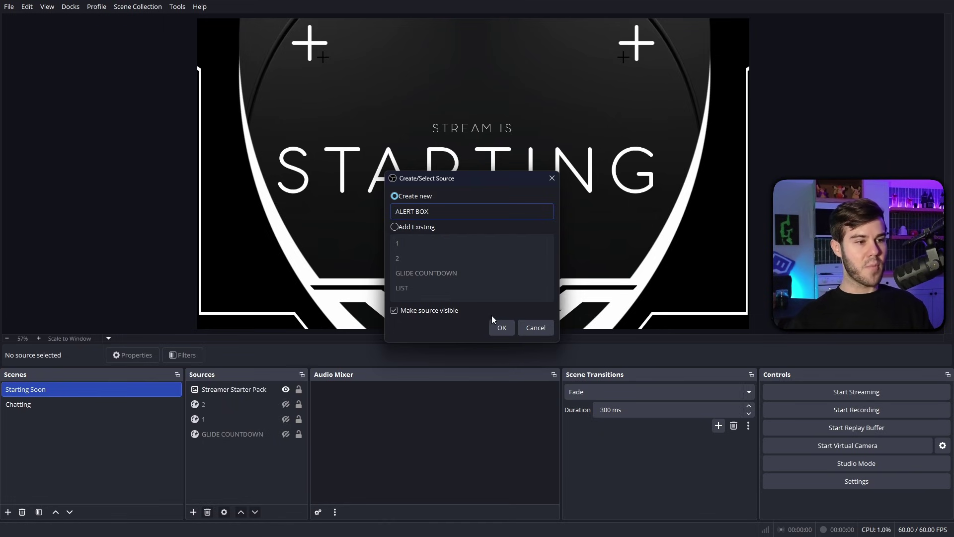
left_click(502, 328)
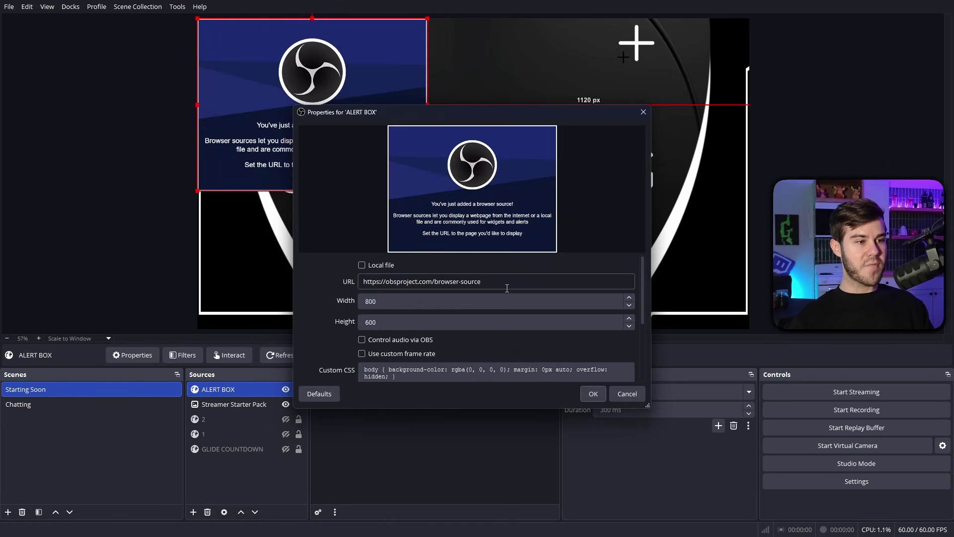
Replace the default URL with the pasted alert box URL and center the source on the canvas
left_click_drag(461, 284, 334, 284)
key("BackSpace")
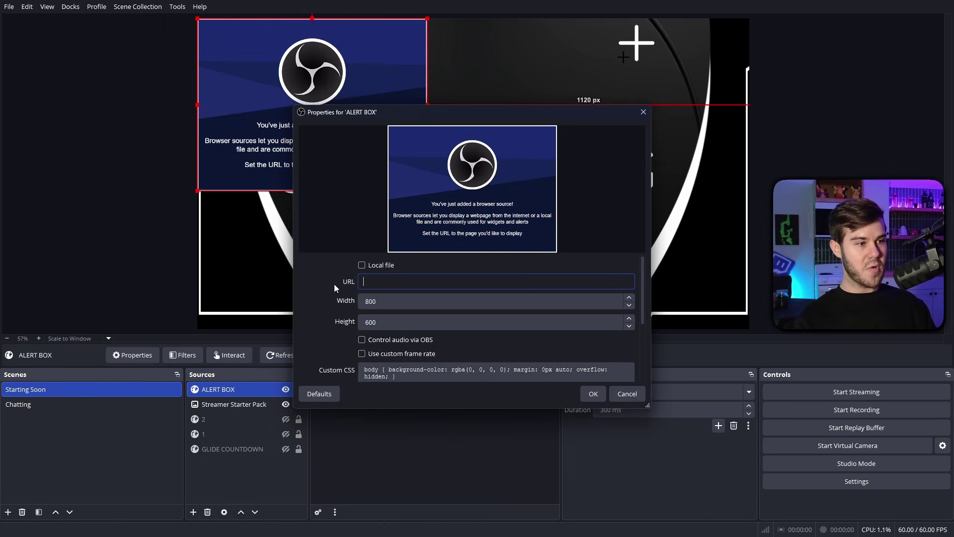
key("ctrl+v")
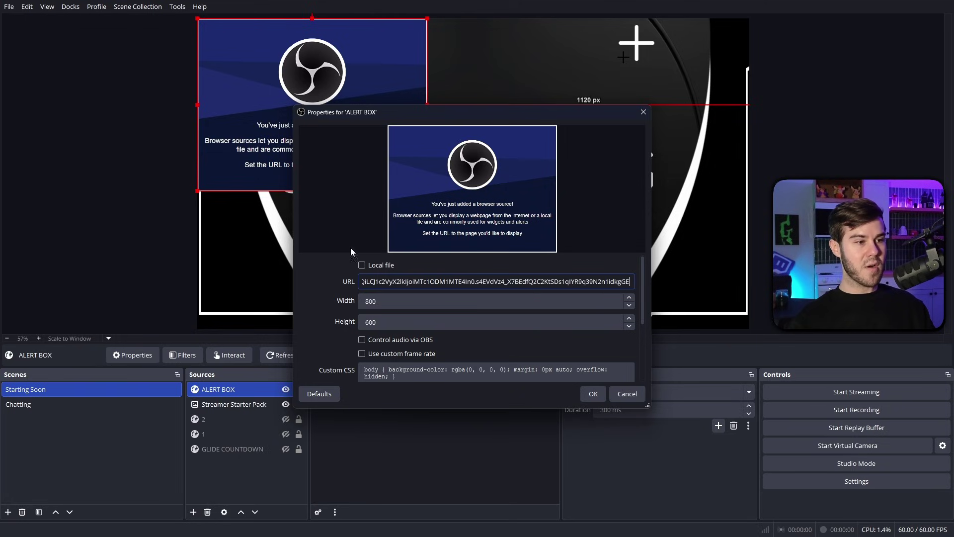
left_click(593, 394)
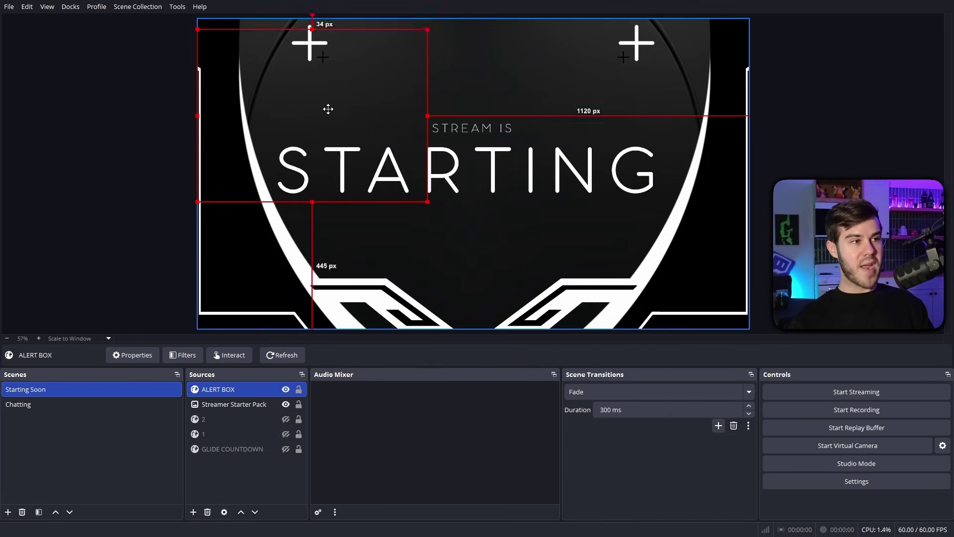
left_click_drag(329, 106, 497, 96)
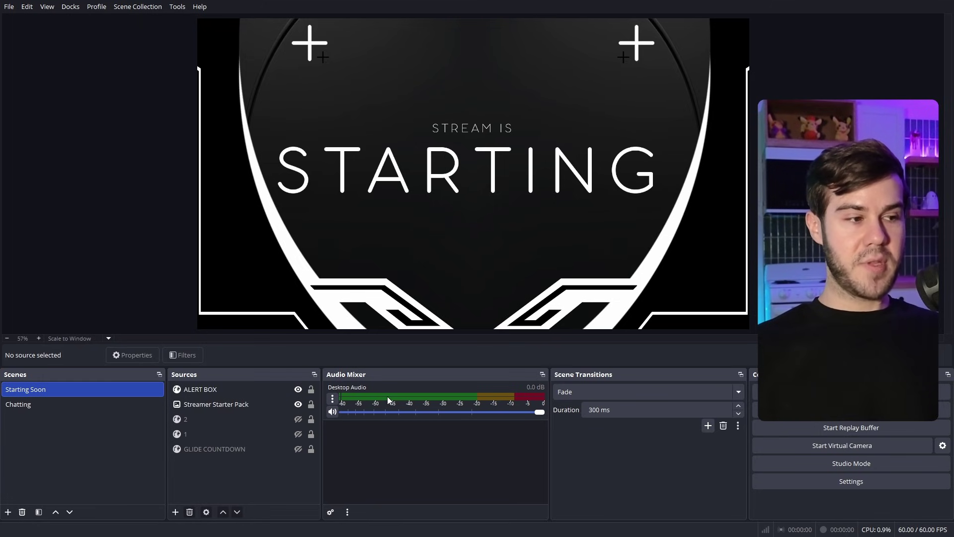
Enable Control audio via OBS for ALERT BOX and mute Desktop Audio
double_click(246, 393)
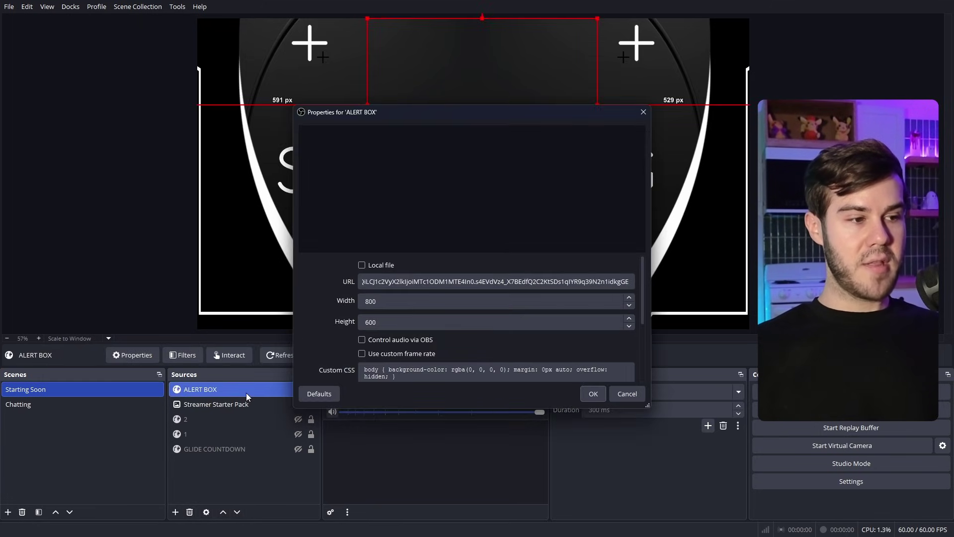
left_click(362, 341)
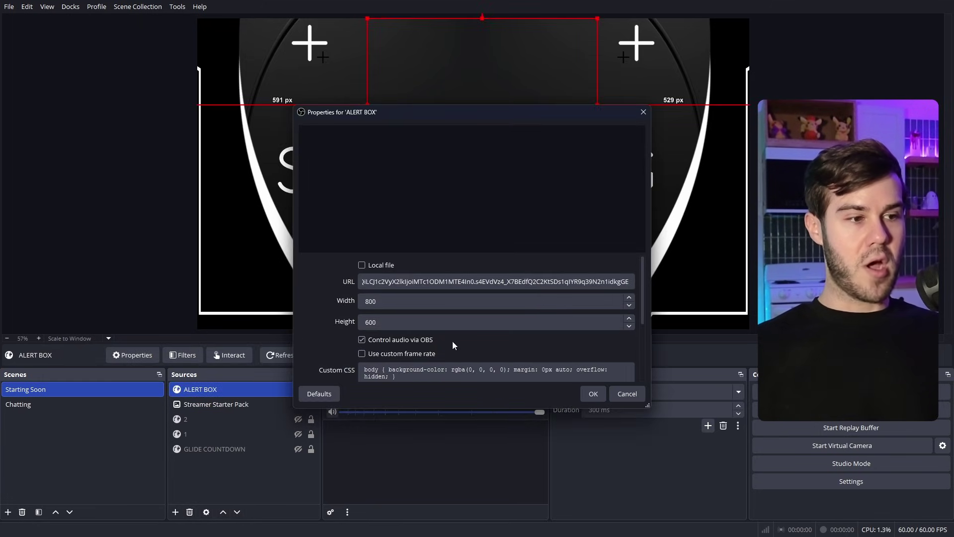
left_click(593, 395)
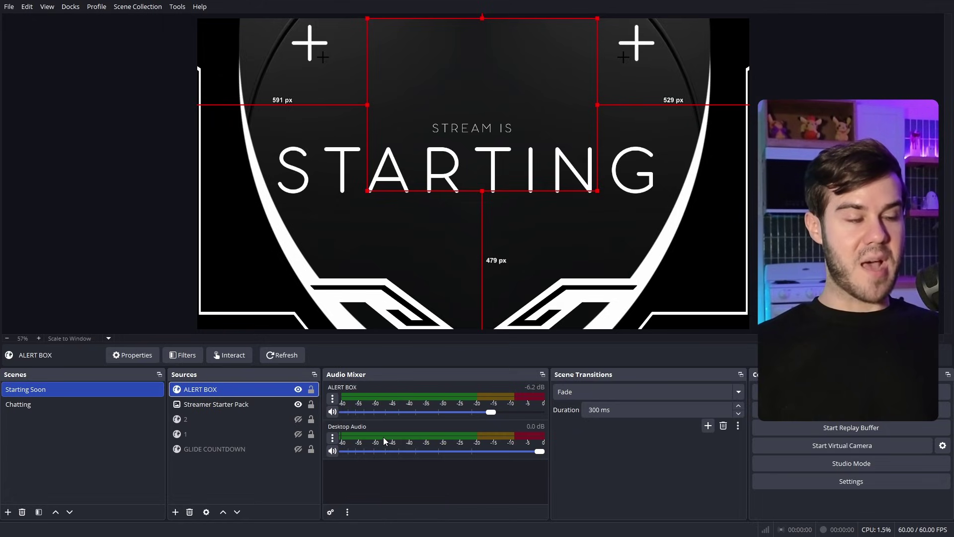
left_click(332, 451)
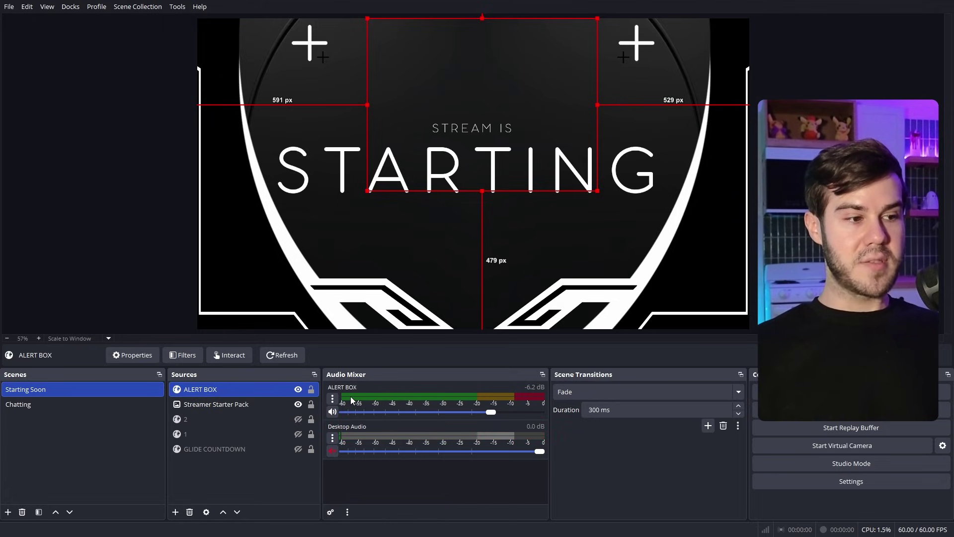
Leave ALERT BOX audio monitoring on Monitor and Output in Advanced Audio Properties, then unmute Desktop Audio
left_click(331, 512)
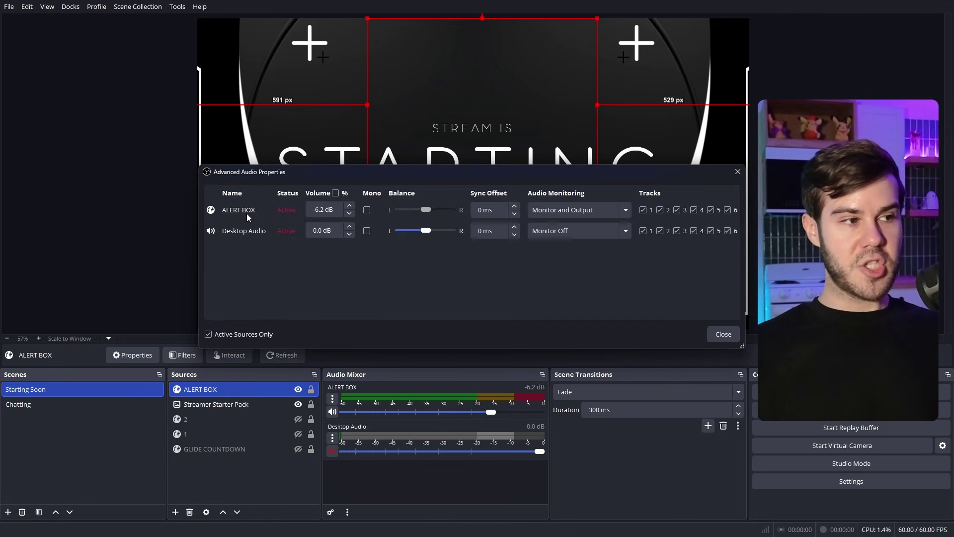
left_click(548, 210)
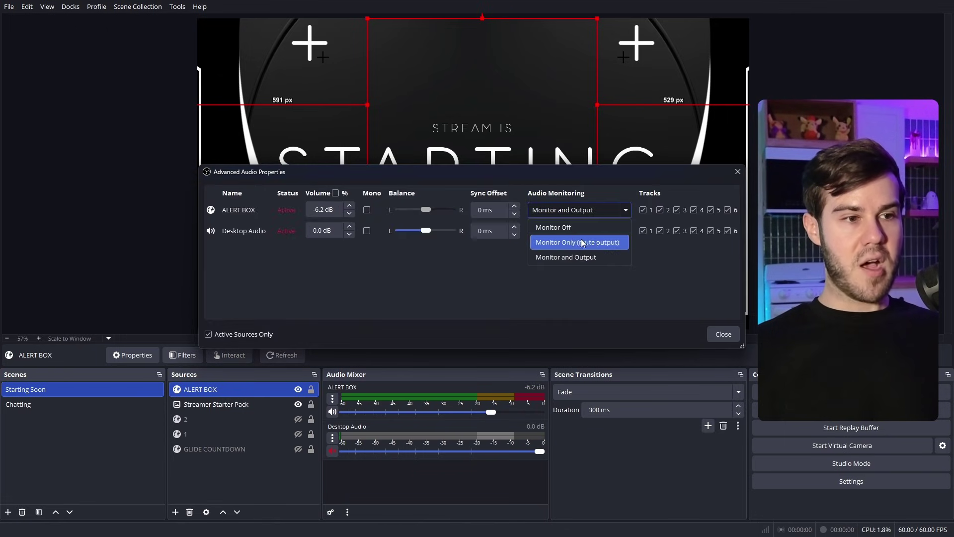
left_click(589, 257)
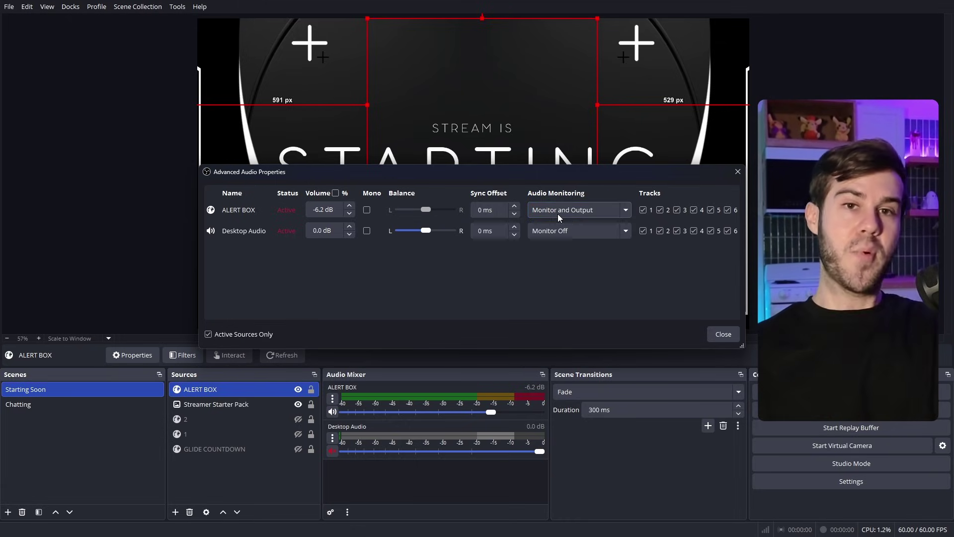
left_click(731, 334)
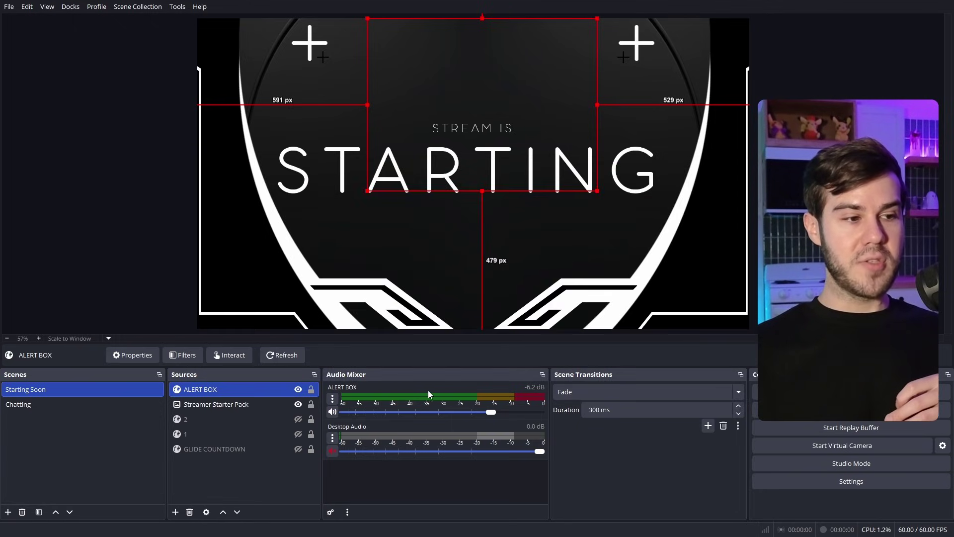
left_click(333, 451)
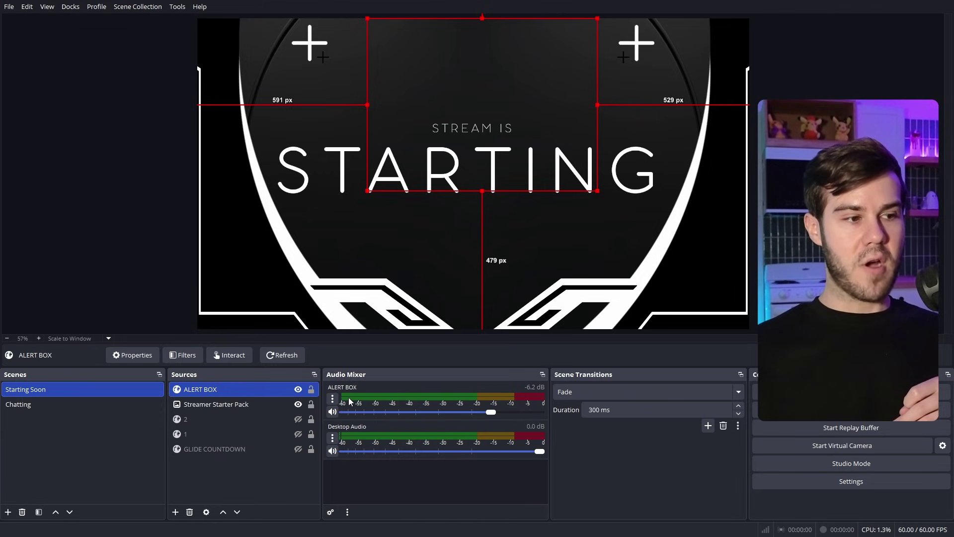
Mute Desktop Audio in the Audio Mixer, leaving ALERT BOX at -6.2 dB
left_click(333, 452)
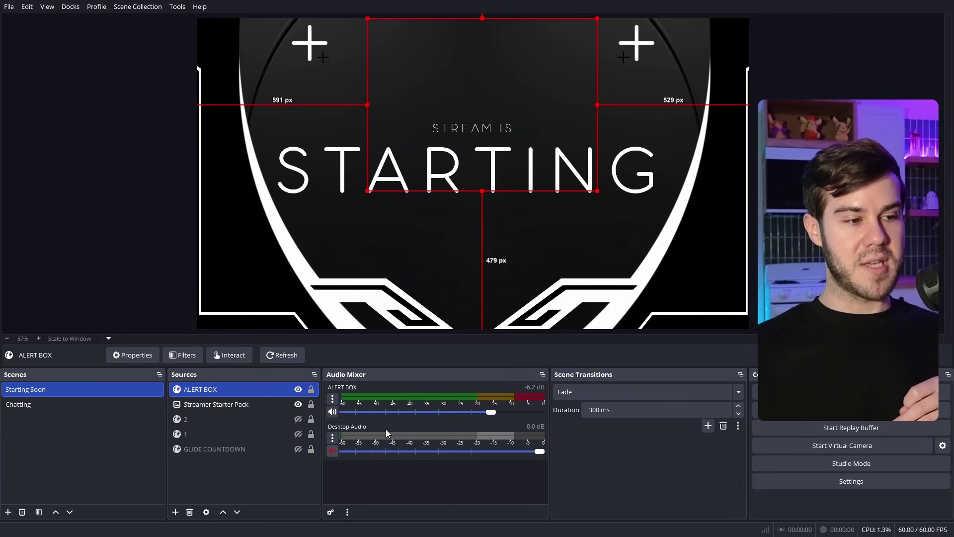